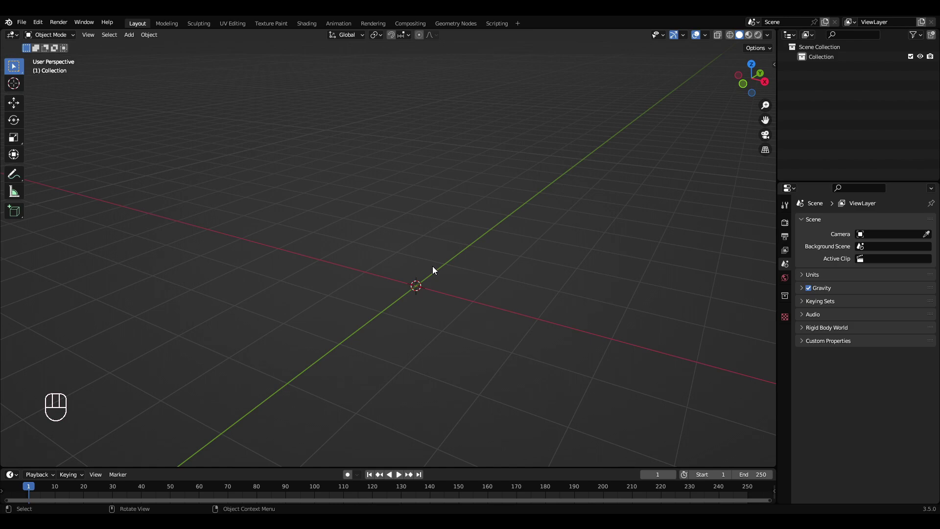
Add a cube and scale it into a long flat plank of about 0.447 in X, 2.039 in Y and 0.046 in Z.
left_click(509, 263)
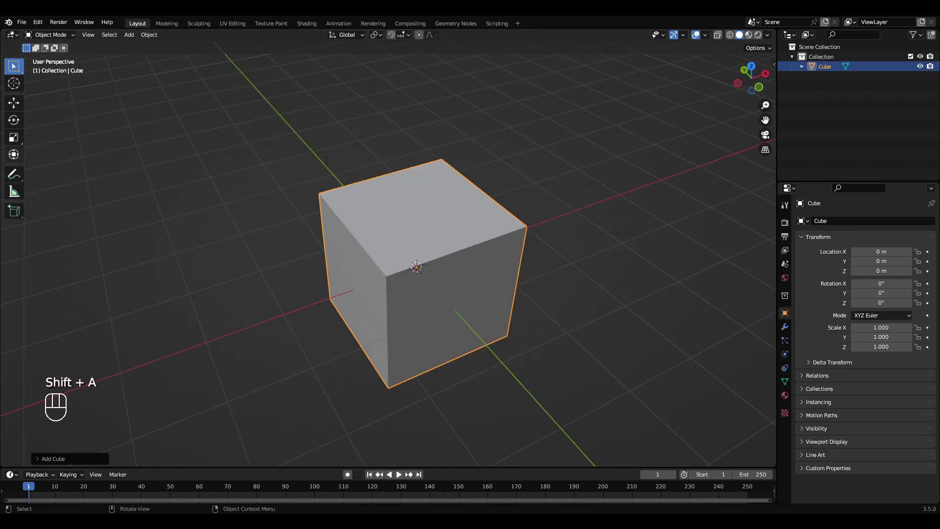
left_click(18, 120)
middle_click_drag(399, 228, 423, 216)
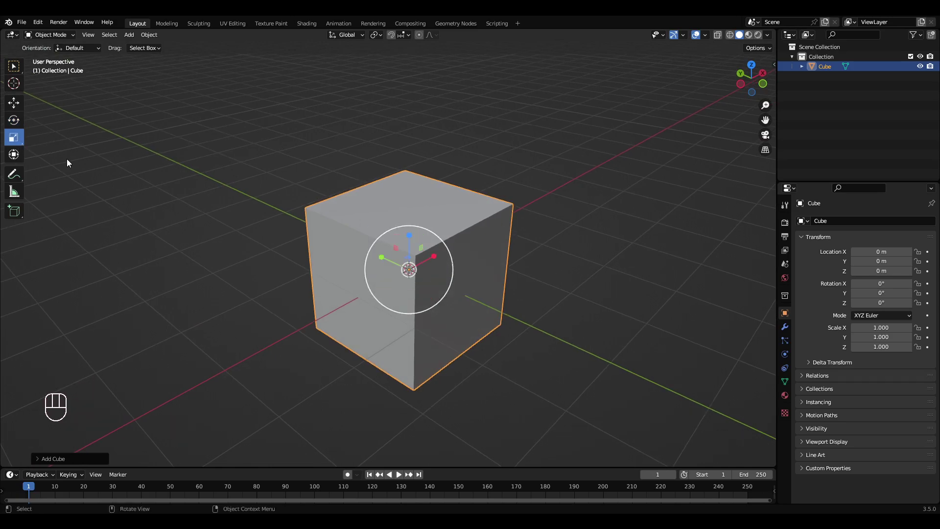
middle_click_drag(67, 162, 376, 241)
left_click_drag(406, 236, 406, 267)
middle_click_drag(480, 196, 424, 261)
left_click_drag(461, 254, 439, 256)
middle_click_drag(394, 259, 488, 247)
left_click_drag(345, 228, 302, 226)
middle_click_drag(334, 259, 359, 198)
mouse_move(380, 246)
left_mouse_down()
mouse_move(382, 268)
mouse_move(379, 260)
left_mouse_up()
scroll(383, 268, "up", 1)
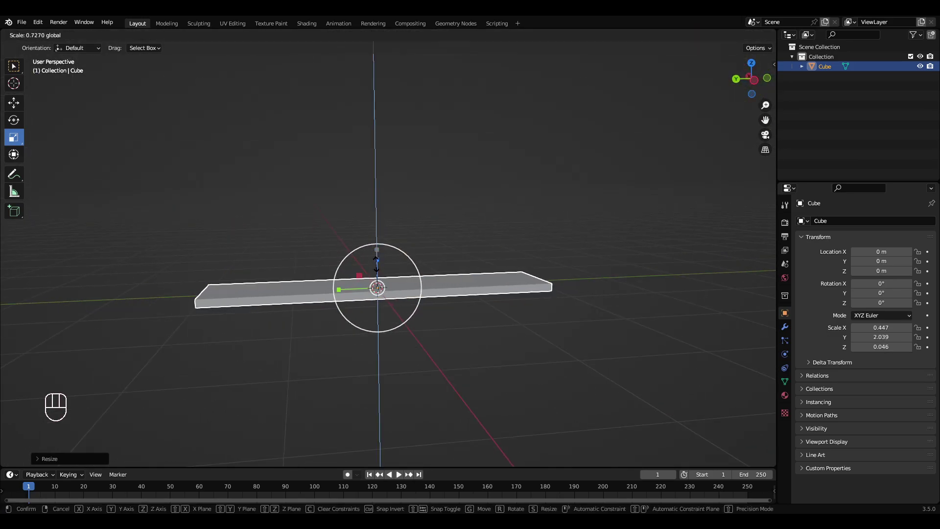
Duplicate the plank and move the copy along X to about -1.48 m.
scroll(382, 260, "down", 3)
middle_click_drag(583, 234, 483, 302)
middle_click_drag(461, 211, 495, 205)
scroll(494, 205, "up", 2)
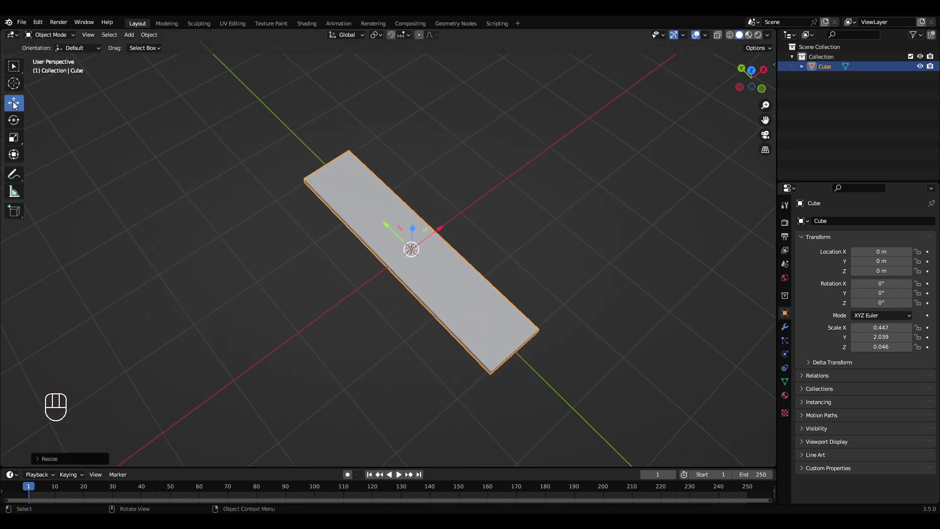
middle_click_drag(15, 105, 442, 248)
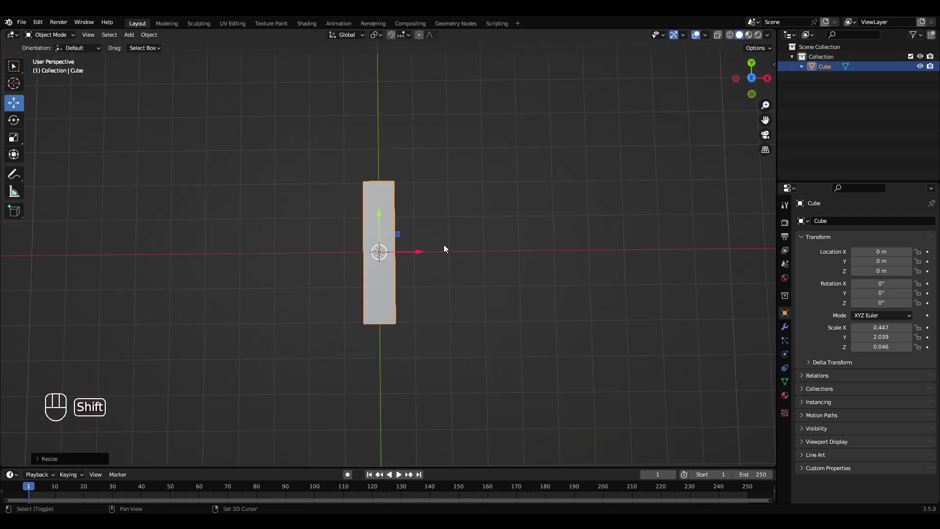
key("shift+d")
right_click(473, 186)
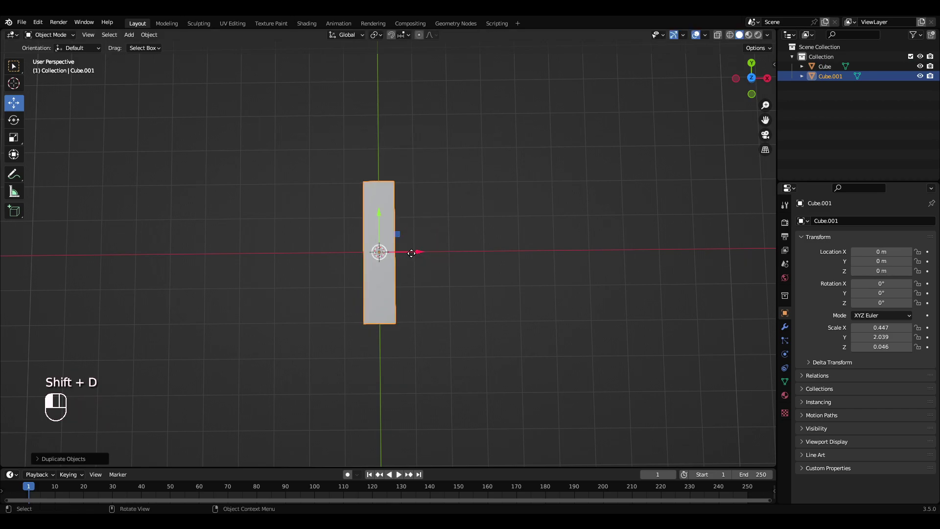
left_click_drag(412, 254, 337, 168)
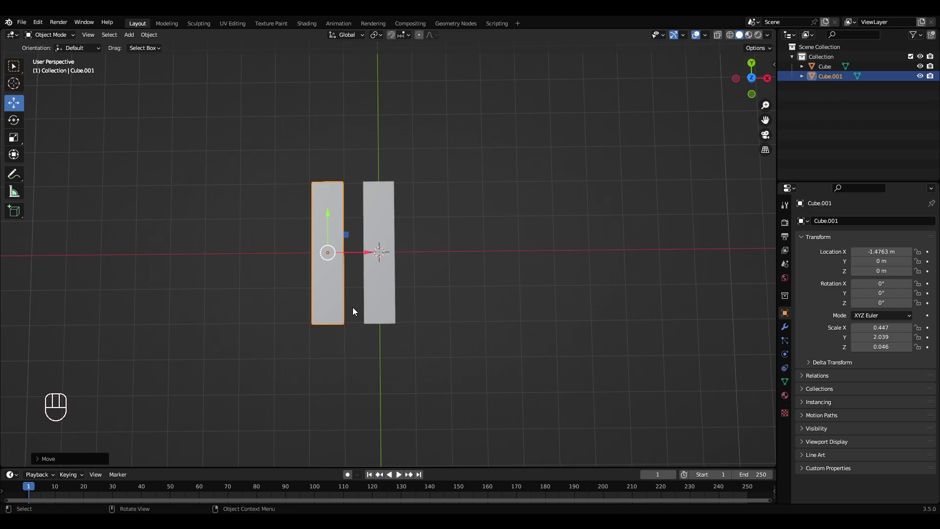
Duplicate the wide plank again and move the copy along X to the positive side of the original plank.
key("shift+d")
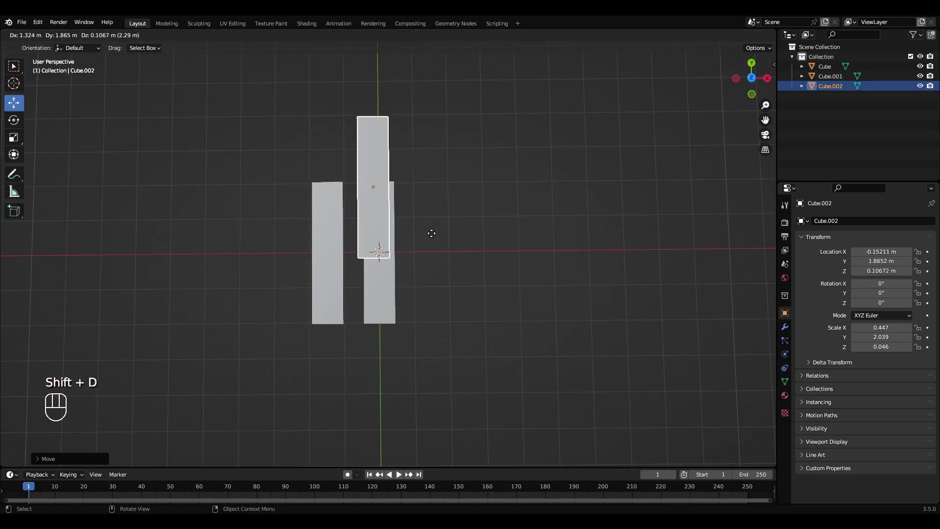
right_click(406, 245)
left_click_drag(367, 256, 469, 273)
Duplicate the plank on the negative X side and narrow the copy to an X scale of about 0.268.
middle_click_drag(401, 349, 289, 184)
left_click(289, 184)
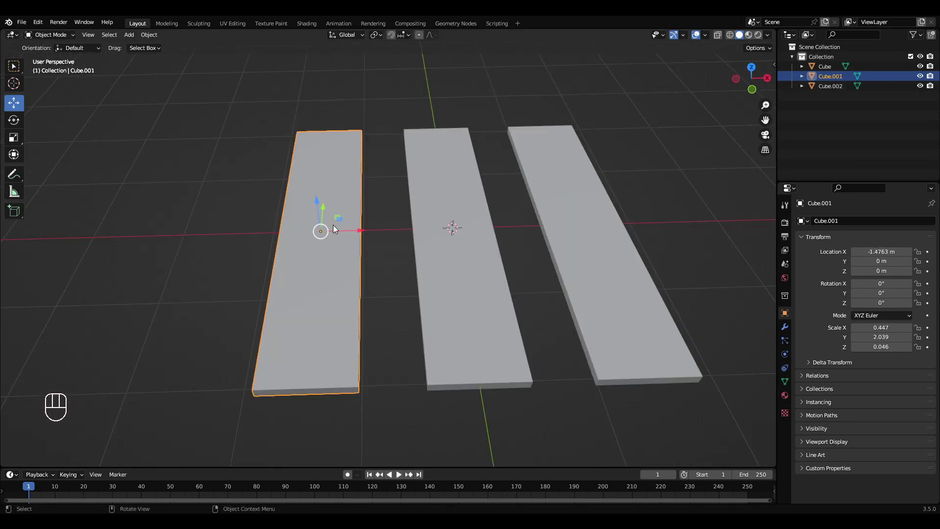
key("shift+d")
right_click(380, 135)
middle_click_drag(374, 202, 354, 257)
left_click(14, 137)
left_click_drag(356, 239, 342, 249)
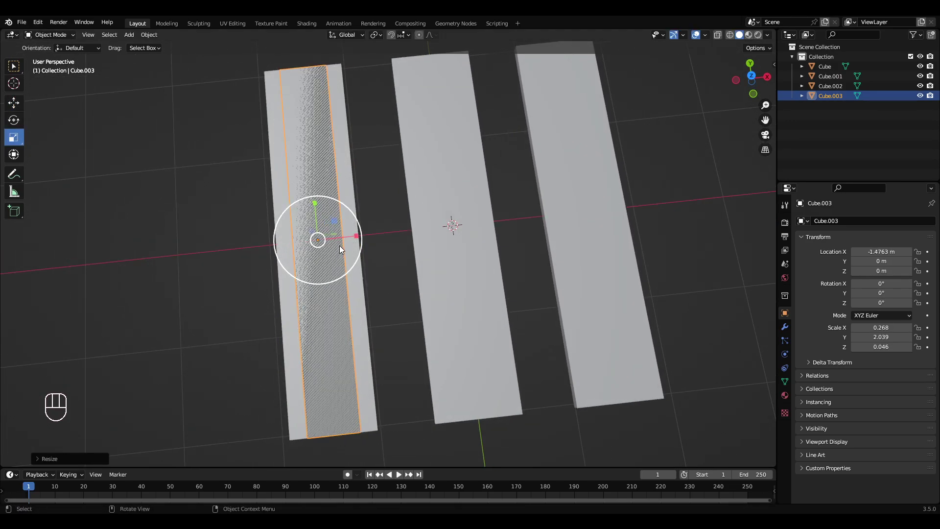
Move the narrow plank along X to about -0.74 m, between the two neighbouring wide planks.
left_click(14, 103)
middle_click_drag(430, 233, 410, 235)
left_click_drag(356, 233, 428, 257)
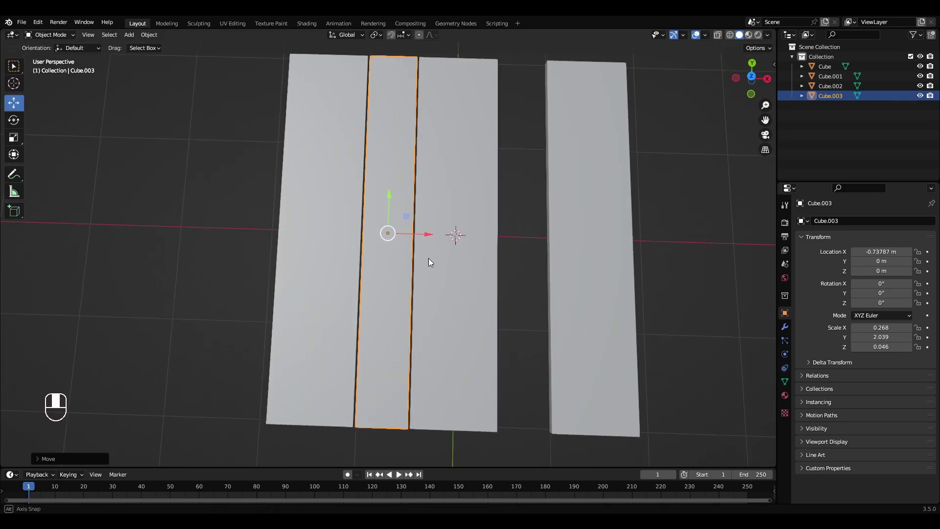
Space out the planks on the negative X side, placing the wide one at about -1.84 m and the narrow one at about -0.90 m.
middle_click_drag(428, 258, 389, 259)
left_click(356, 262)
left_click(389, 256)
left_click_drag(425, 239, 386, 249, "shift")
right_click(423, 240)
right_click(410, 244)
left_click(349, 253, "shift")
key("a")
key("a")
Shift the positive-side wide plank outward, then duplicate the narrow plank and place the copy at about 0.90 m in X.
scroll(387, 250, "down", 3)
middle_click_drag(388, 251, 435, 251)
left_click(435, 250)
middle_click_drag(434, 249, 418, 251)
left_click_drag(475, 233, 504, 230)
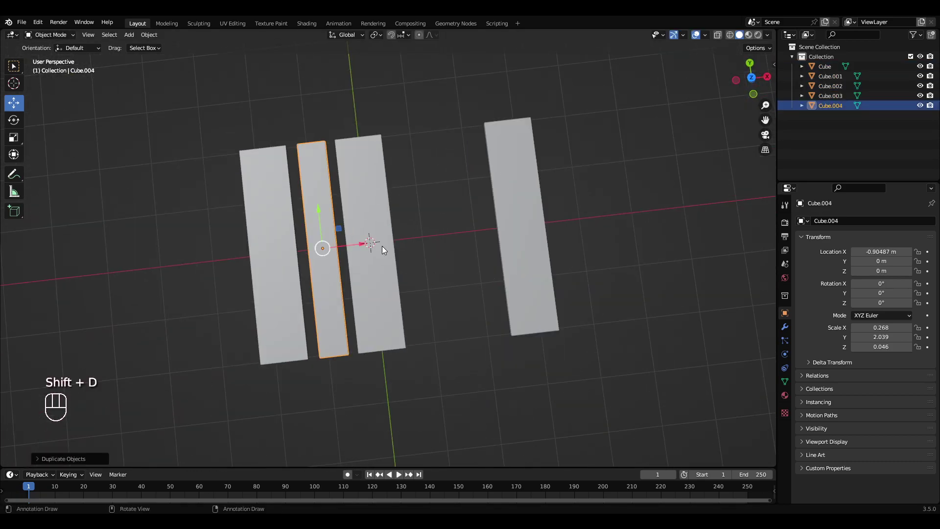
left_click_drag(360, 242, 461, 260)
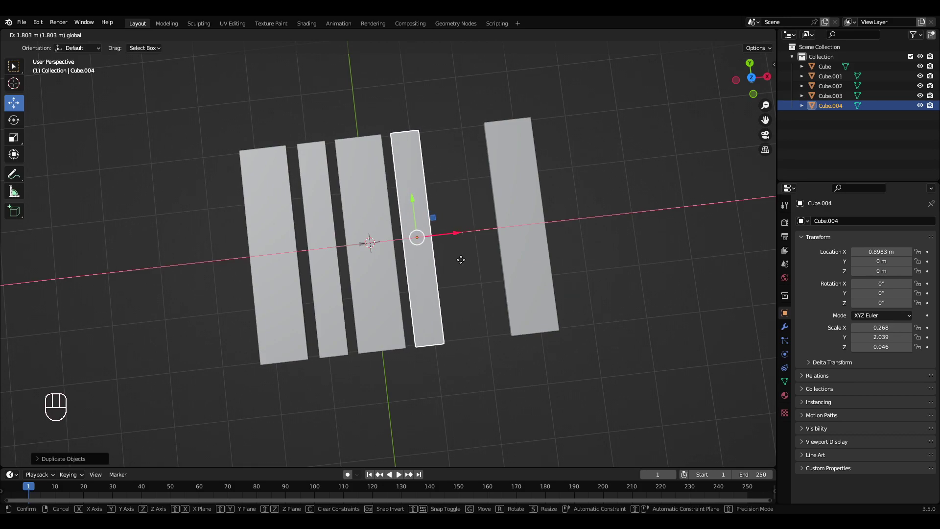
Move the outer wide plank on the positive X side back inward to about 1.87 m in X.
left_click_drag(547, 224, 493, 245)
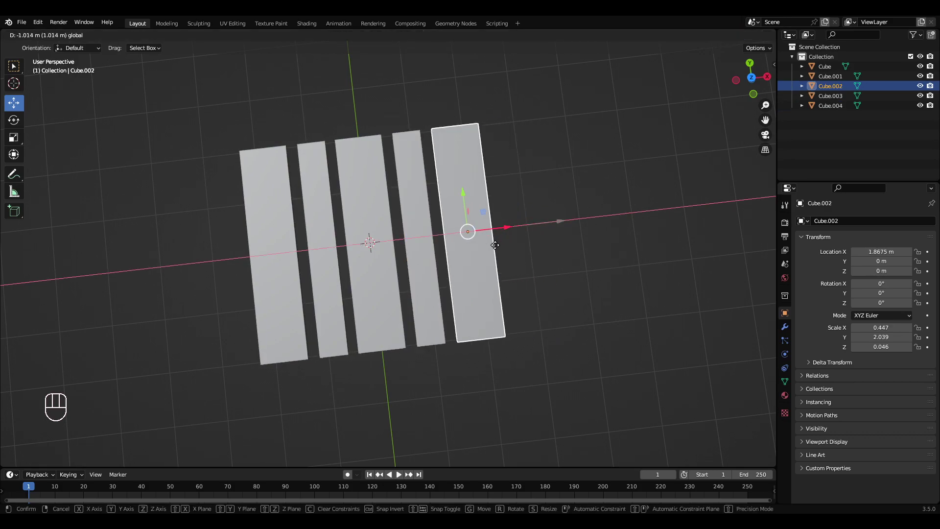
key("a")
key("a")
Lengthen all five planks together to a Y scale of about 3.168.
middle_click_drag(370, 319, 336, 286)
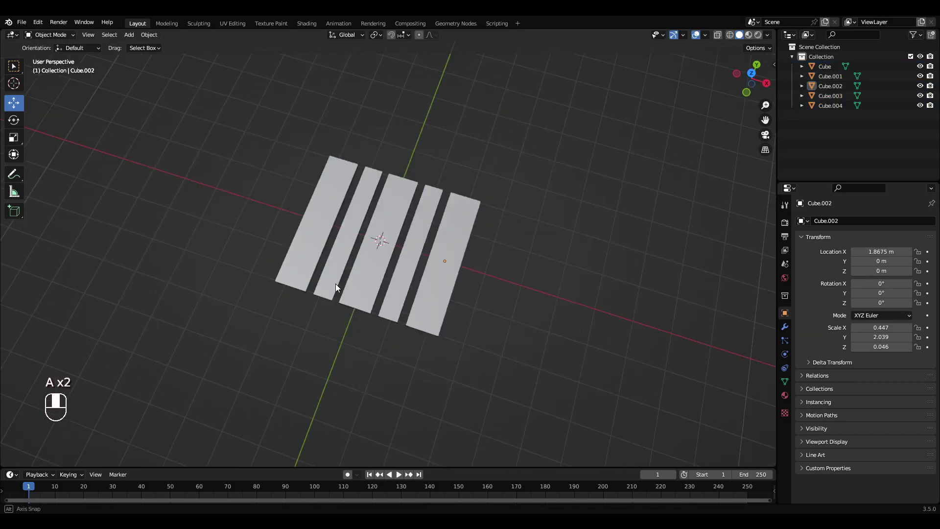
scroll(441, 274, "down", 3)
middle_click_drag(483, 270, 443, 273)
scroll(444, 273, "up", 3)
left_click(434, 275)
left_click(409, 260, "shift")
left_click(387, 245, "shift")
left_click(355, 229, "shift")
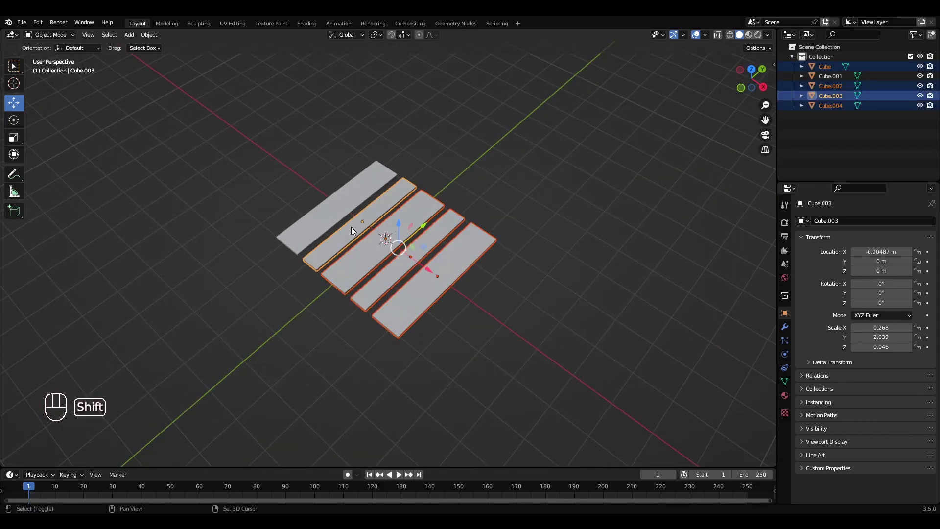
left_click(338, 213, "shift")
middle_click_drag(387, 226, 429, 236)
mouse_move(430, 230)
left_mouse_down()
mouse_move(473, 219)
mouse_move(443, 230)
left_mouse_up()
key("a")
key("a")
Widen both narrow planks to an X scale of about 0.338 using Individual Origins as the pivot point.
middle_click_drag(444, 229, 585, 225)
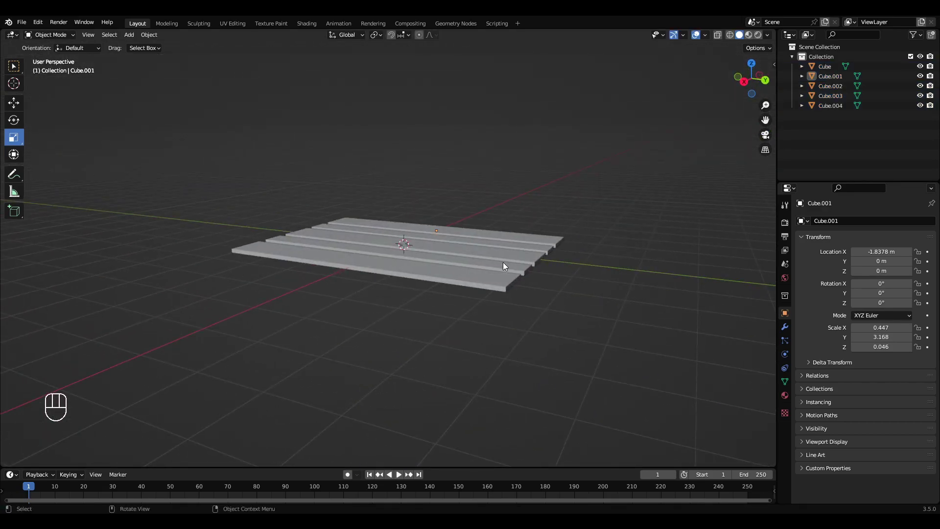
left_click(504, 265)
left_click(519, 245, "shift")
middle_click_drag(519, 245, 453, 330)
left_click(14, 103)
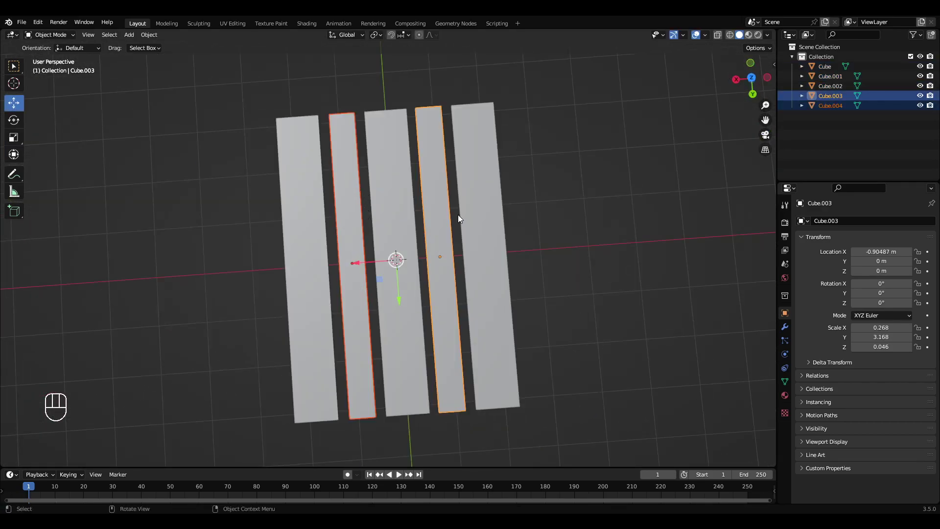
left_click(376, 35)
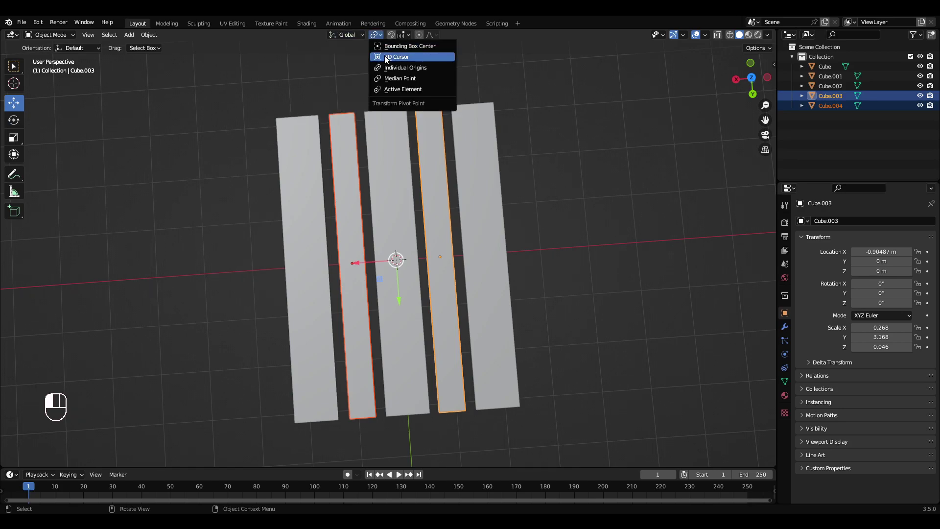
left_click(411, 68)
key("s")
mouse_move(353, 264)
left_mouse_down()
mouse_move(329, 265)
mouse_move(343, 267)
left_mouse_up()
middle_click_drag(344, 266, 403, 236)
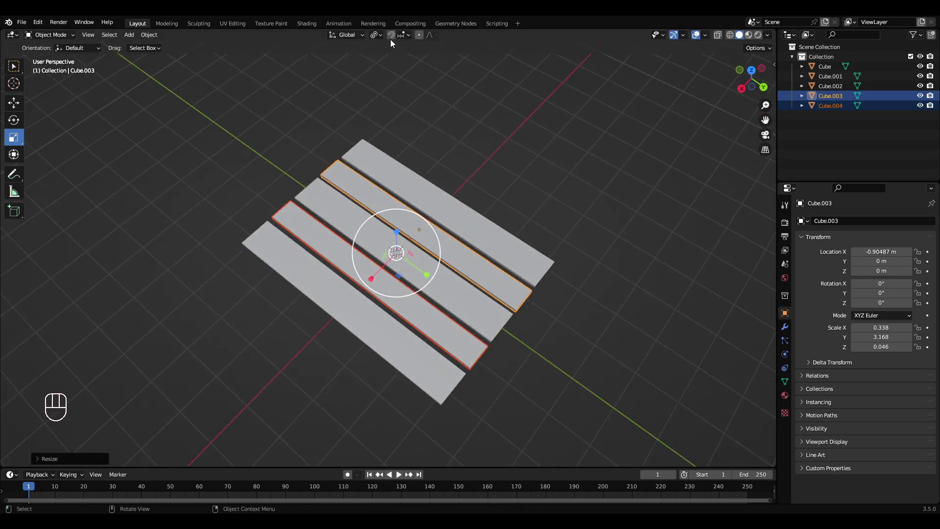
Set the transform pivot point back to Median Point and clear the selection.
left_click(376, 35)
left_click(363, 34)
left_click(379, 36)
left_click(407, 79)
key("a")
key("a")
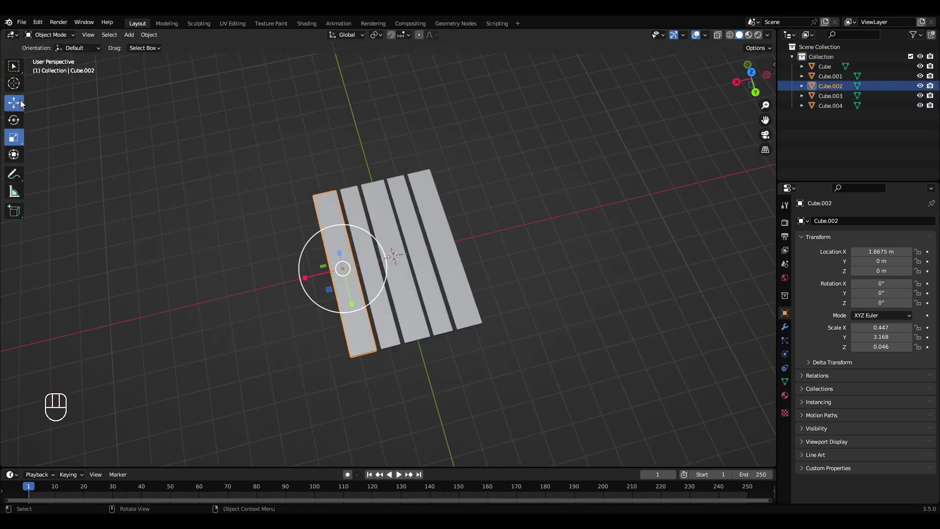
Duplicate the outer plank on the positive X side and rotate the copy -90° about Z.
left_click(20, 101)
middle_click_drag(358, 235, 365, 241)
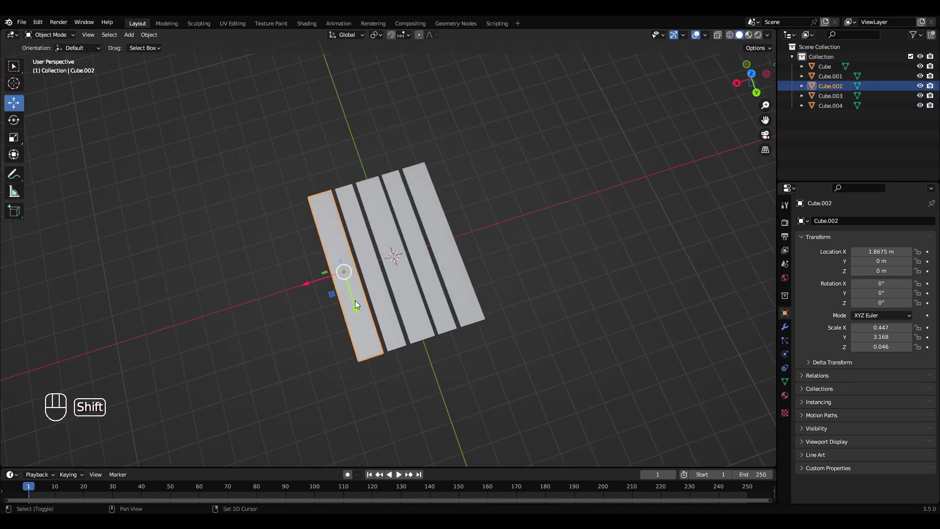
key("shift+d")
right_click(372, 224)
middle_click_drag(349, 250, 378, 261)
left_click_drag(387, 286, 345, 319, "ctrl")
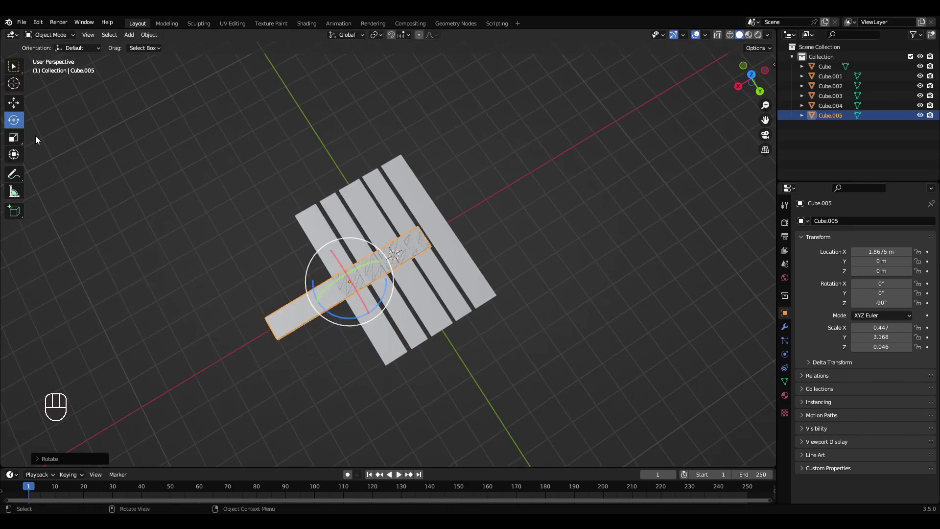
Move the rotated plank across the ends of the five planks, to about -0.007 m in X and 2.72 m in Y.
middle_click_drag(396, 243, 310, 225)
left_click_drag(272, 244, 328, 315)
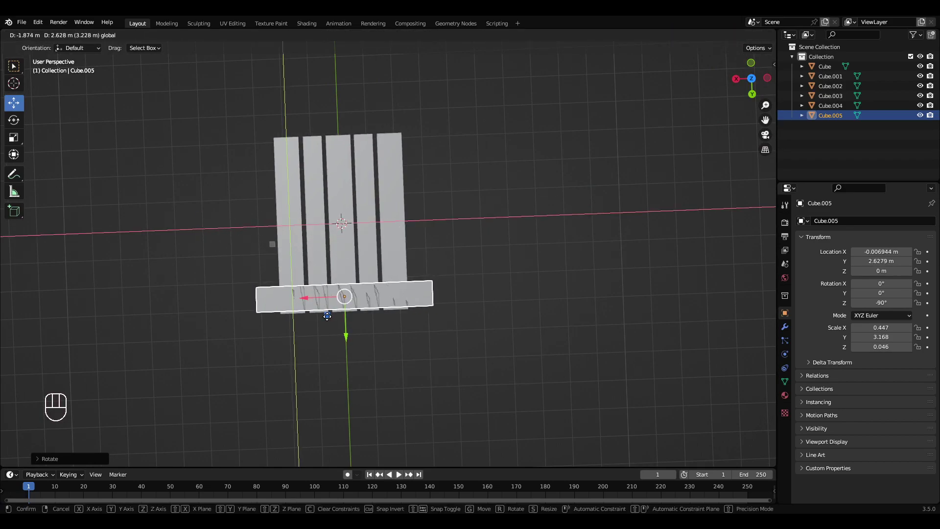
left_click_drag(327, 316, 327, 316)
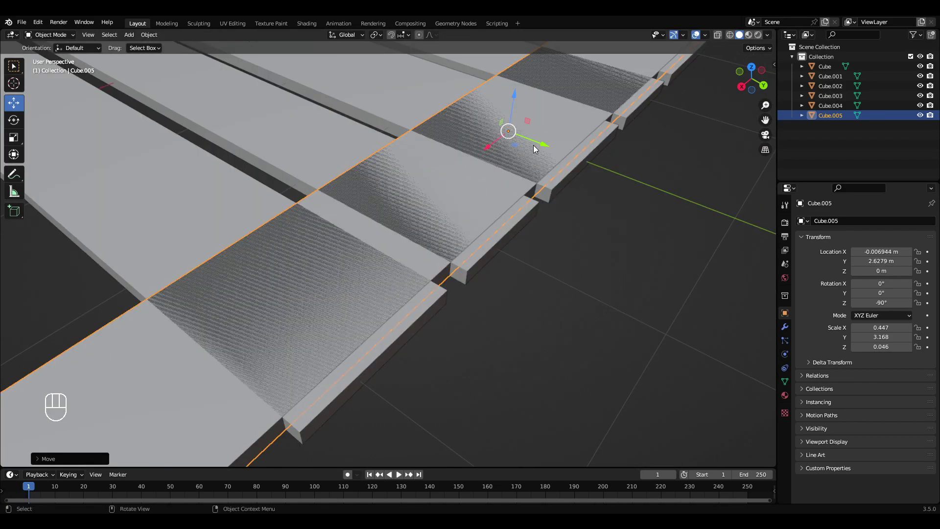
left_click_drag(535, 146, 556, 153)
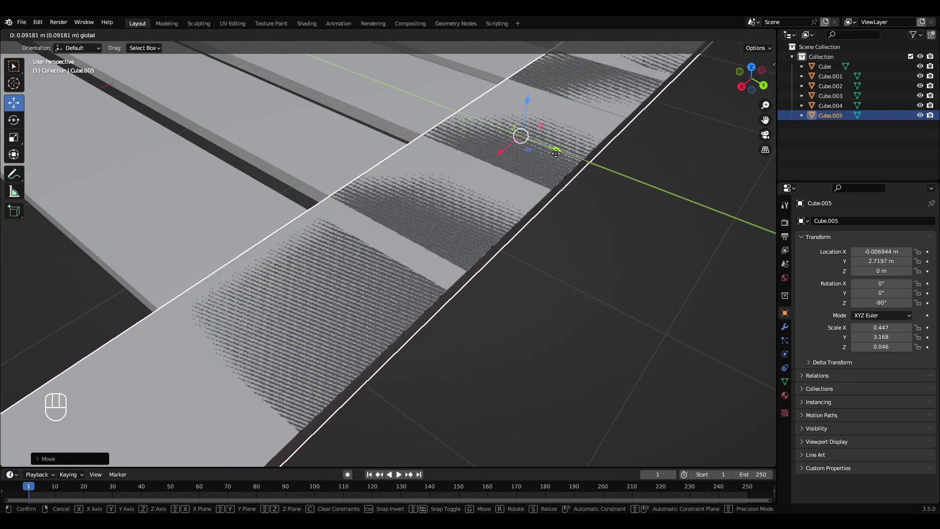
left_click_drag(556, 153, 557, 153)
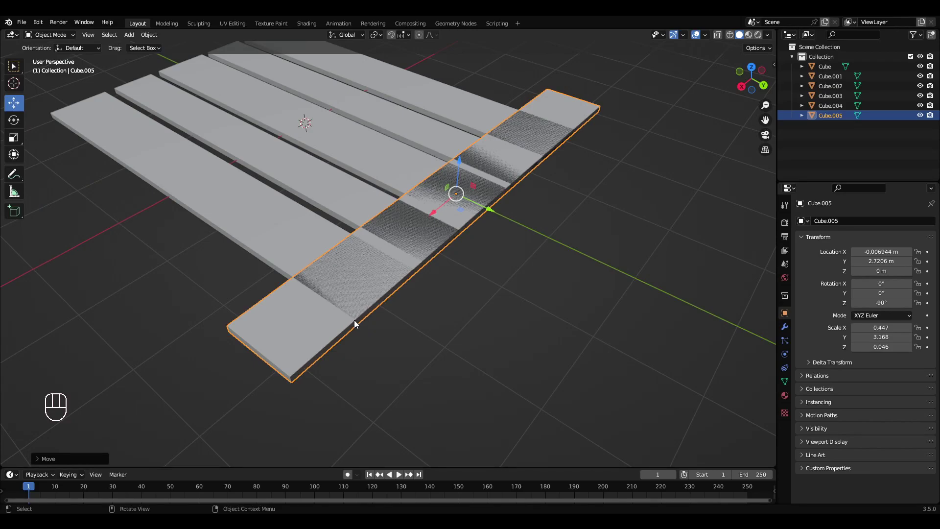
Lower the cross plank to about -0.092 m in Z so it sits beneath the five planks.
middle_click_drag(418, 287, 434, 251)
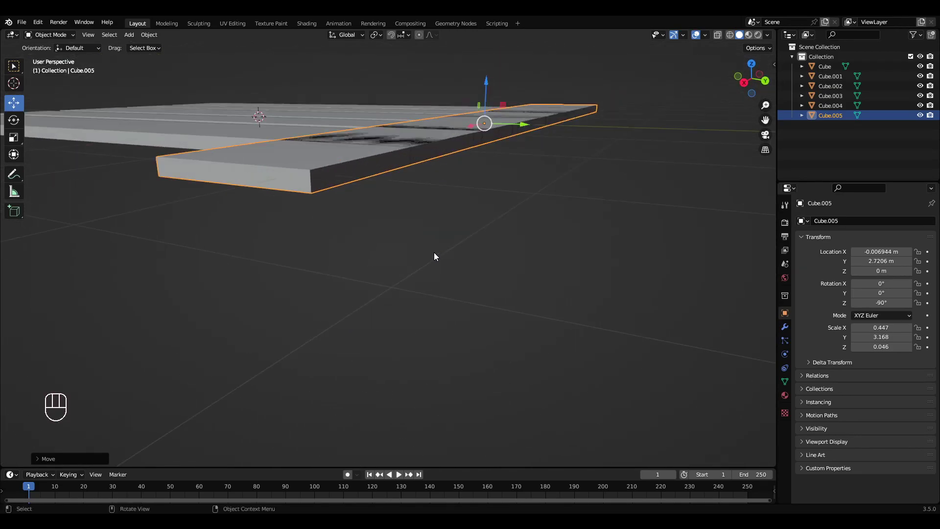
scroll(435, 251, "up", 1)
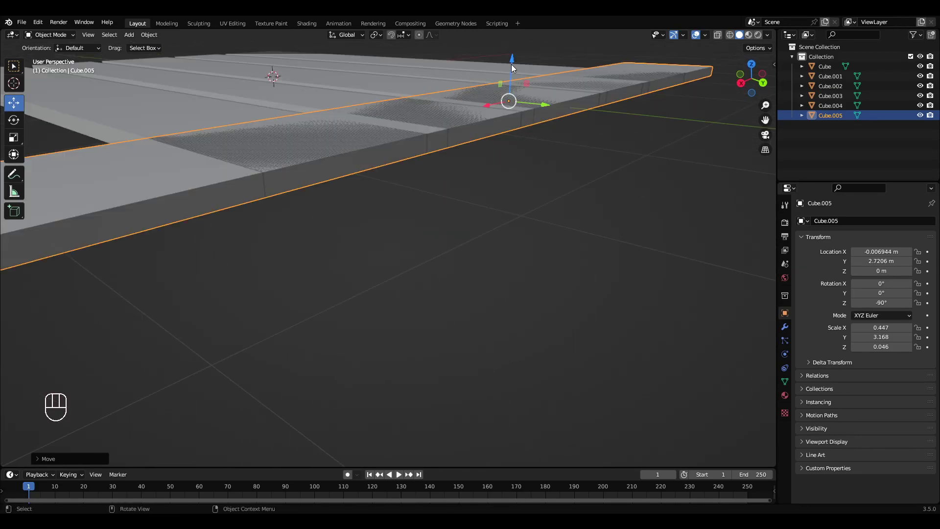
left_click_drag(511, 64, 511, 76)
key("a")
key("a")
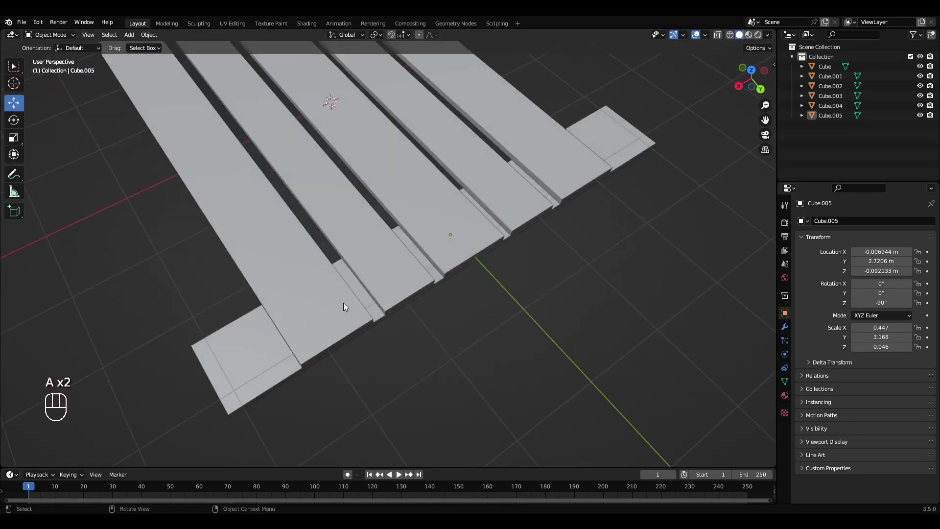
Edit the cross plank's mesh and move its positive X end face inward, flush with the outer plank's edge.
left_click(254, 348)
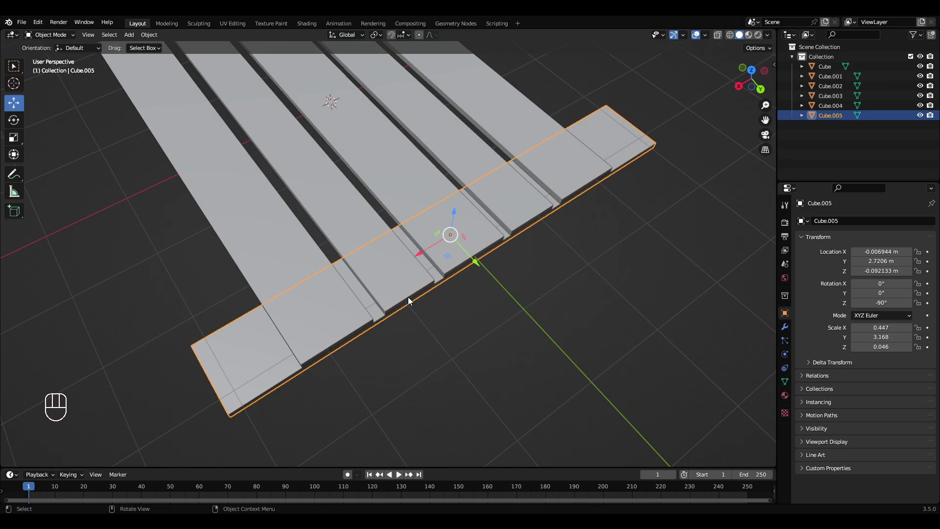
key("Tab")
middle_click_drag(413, 299, 257, 298)
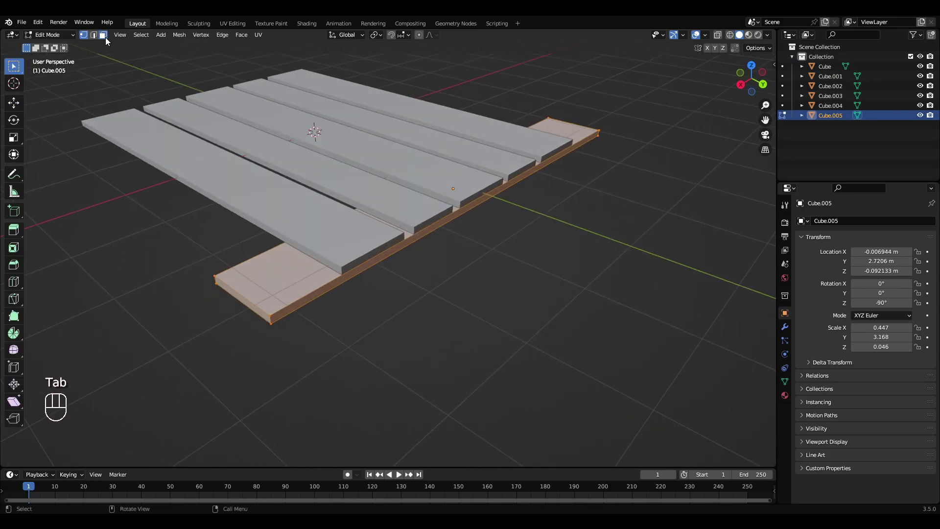
left_click(251, 304)
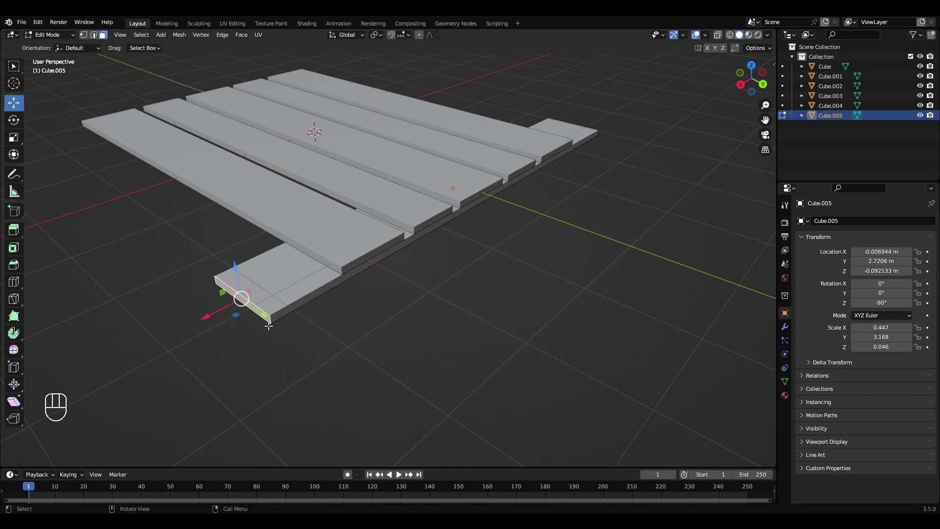
middle_click_drag(281, 310, 262, 349)
left_click_drag(192, 350, 296, 316)
middle_click_drag(282, 319, 329, 326)
key("a")
key("a")
Move the cross plank's negative X end face inward, flush with the outer plank's edge, and return to Object Mode.
middle_click_drag(553, 320, 392, 313)
scroll(387, 318, "up", 5)
middle_click_drag(387, 323, 374, 302)
scroll(392, 308, "down", 5)
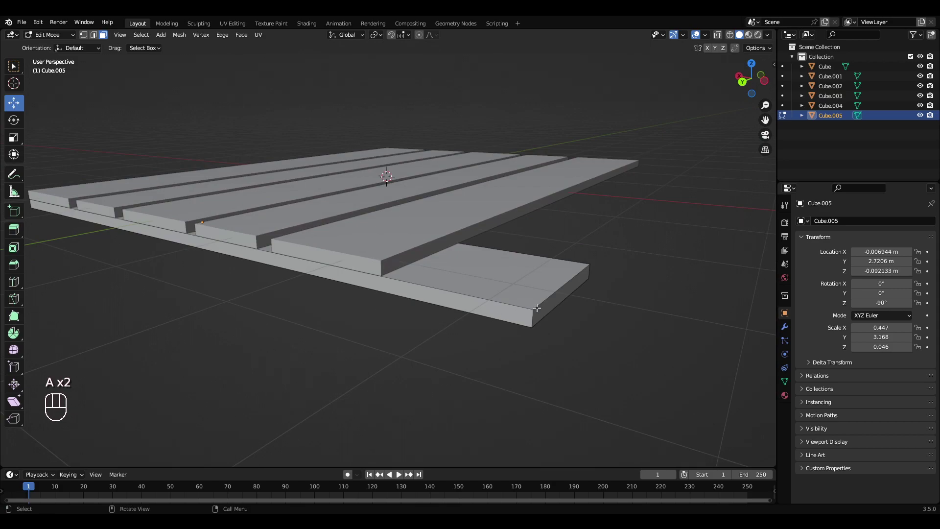
left_click_drag(527, 286, 389, 261)
middle_click_drag(437, 265, 401, 283, "shift")
scroll(401, 284, "up", 4)
middle_click_drag(346, 301, 394, 281)
left_click_drag(453, 241, 442, 240)
scroll(343, 186, "down", 6)
middle_click_drag(313, 166, 275, 193)
left_click(61, 34)
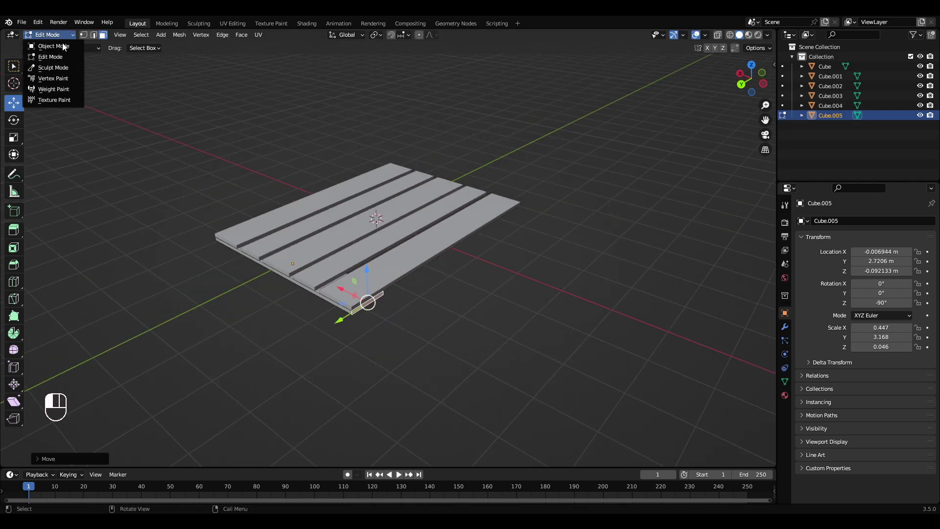
left_click(63, 45)
Duplicate the cross plank and move the copy along Y beneath the opposite ends of the five planks.
middle_click_drag(353, 260, 256, 290)
key("shift+d")
right_click(232, 226)
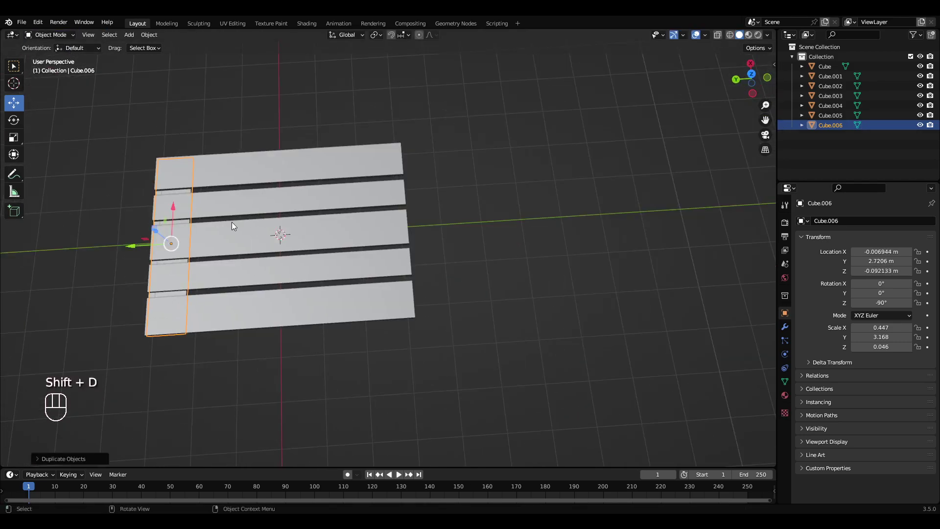
left_click_drag(126, 246, 343, 218)
mouse_move(342, 218)
middle_mouse_down()
mouse_move(287, 266)
mouse_move(330, 214)
middle_mouse_up()
scroll(330, 213, "up", 2)
left_click_drag(273, 198, 283, 201)
Duplicate the second cross plank and move the copy to the middle of the planks, at about 0.002 m in Y.
middle_click_drag(283, 201, 413, 247)
key("shift+d")
right_click(386, 248)
left_click_drag(413, 247, 298, 258)
middle_click_drag(298, 257, 27, 114)
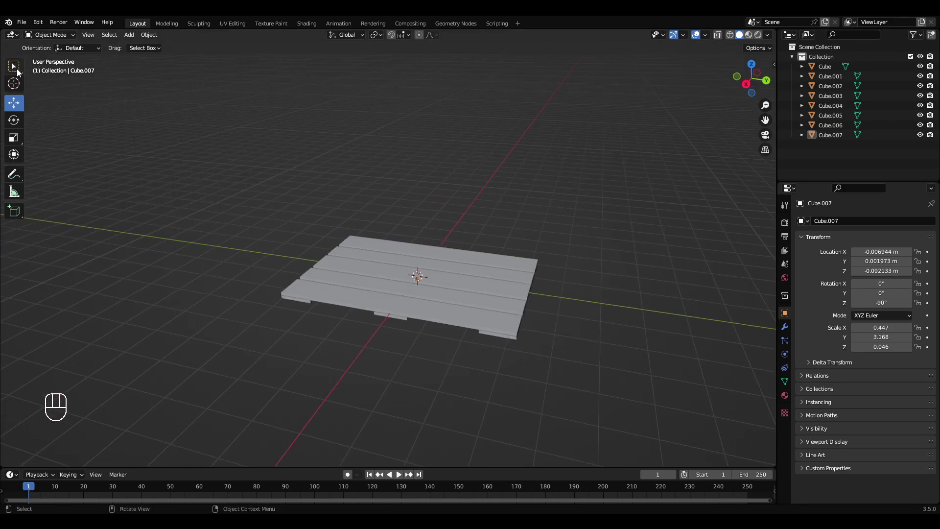
Select all eight planks and thicken them together by scaling along Z to a Z scale of about 0.083.
left_click_drag(231, 173, 609, 382)
middle_click_drag(609, 382, 461, 307)
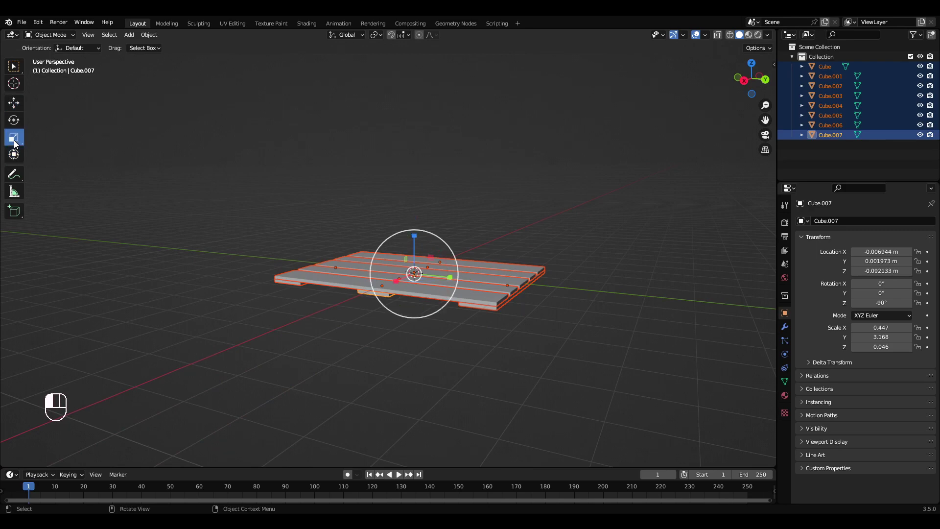
middle_click_drag(430, 294, 430, 243)
left_click_drag(431, 244, 432, 203)
middle_click_drag(459, 232, 438, 231)
left_click(530, 211)
middle_click_drag(530, 214, 456, 236)
Duplicate the middle cross plank and lower the copy to about -0.305 m in Z.
left_click(455, 236)
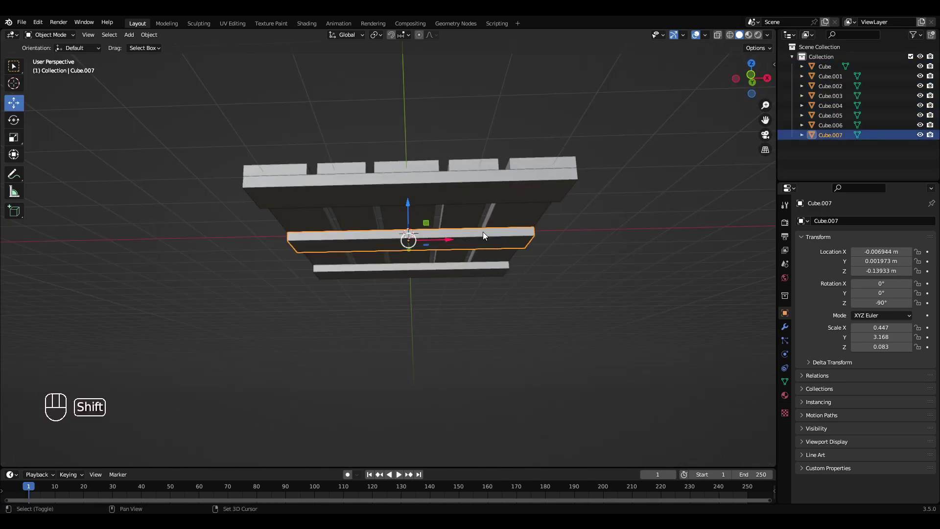
key("shift+d")
right_click(483, 203)
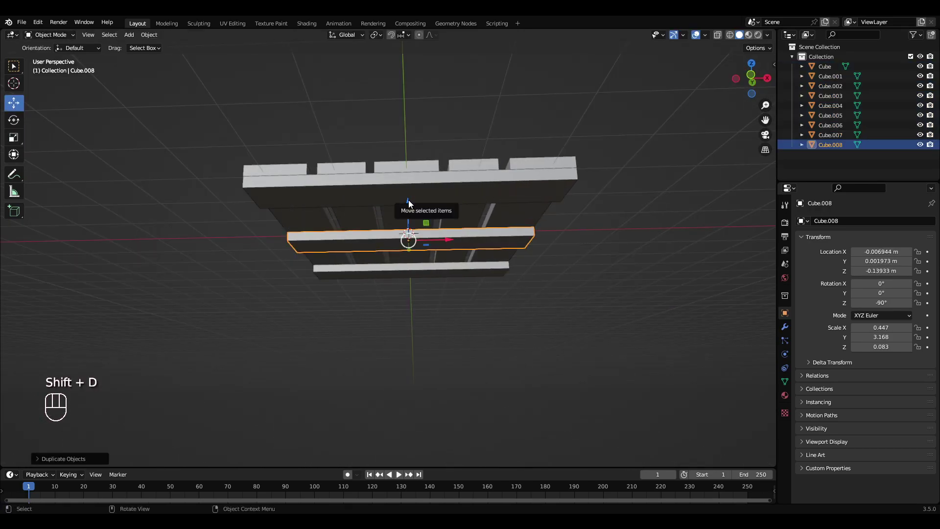
left_click_drag(409, 204, 411, 210)
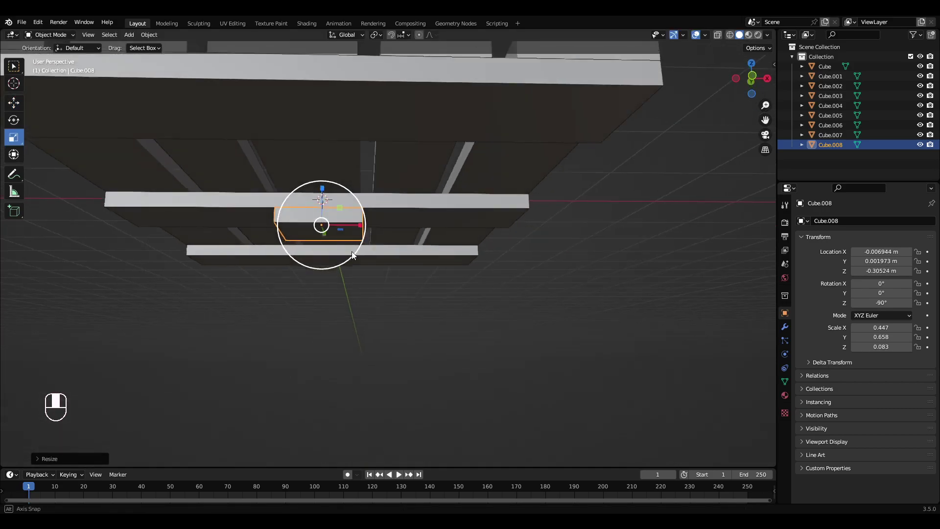
Scale the lowered copy into a block, about 0.550 in Y and 0.368 in Z, and lower it to about -0.590 m in Z.
middle_click_drag(352, 251, 352, 249)
left_click_drag(357, 225, 348, 226)
middle_click_drag(349, 226, 383, 230)
left_click_drag(347, 121, 348, 106)
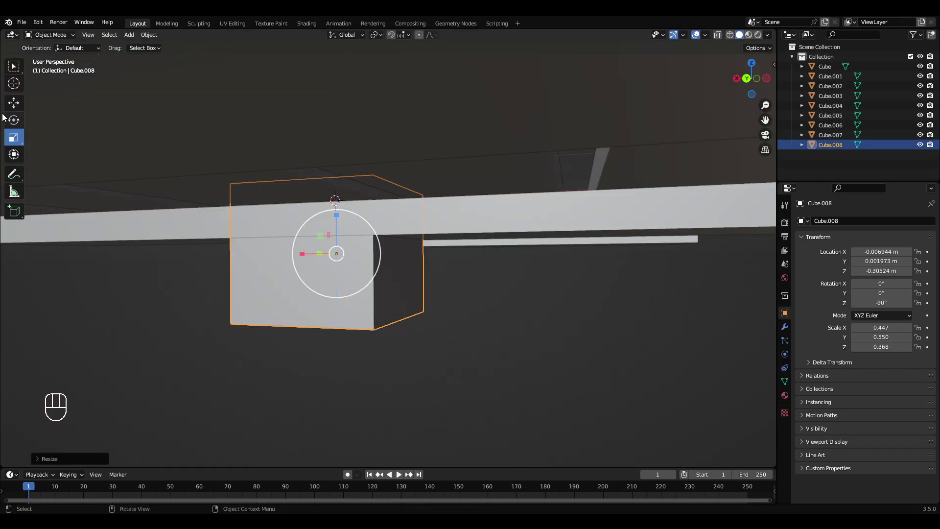
left_click_drag(336, 216, 338, 266)
Duplicate the block and move the copy under the middle cross plank's positive X end, to about 1.911 m in X.
scroll(340, 266, "down", 4)
middle_click_drag(339, 266, 466, 276)
key("shift+d")
right_click(493, 296)
left_click_drag(442, 292, 281, 302)
middle_click_drag(281, 302, 409, 311, "shift")
middle_click_drag(409, 311, 443, 316)
scroll(431, 343, "up", 2)
left_click_drag(446, 368, 438, 367)
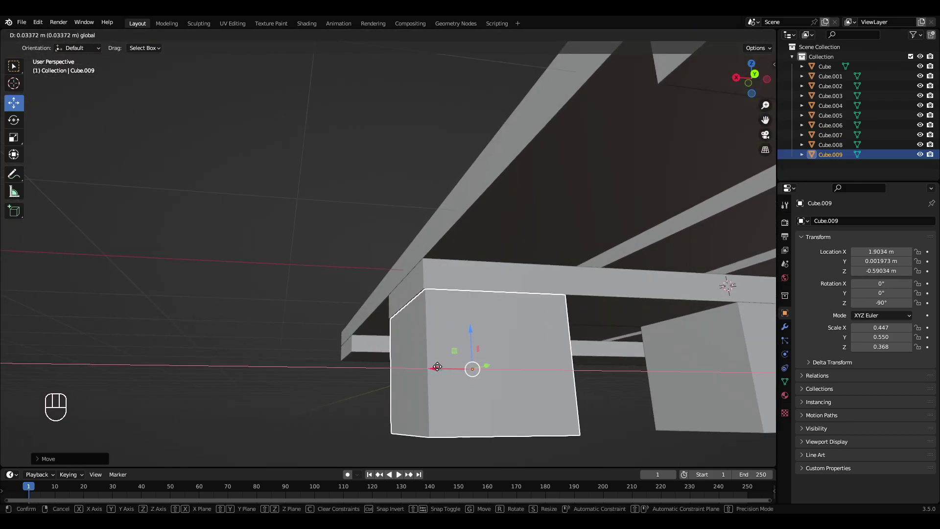
left_click_drag(436, 368, 436, 368)
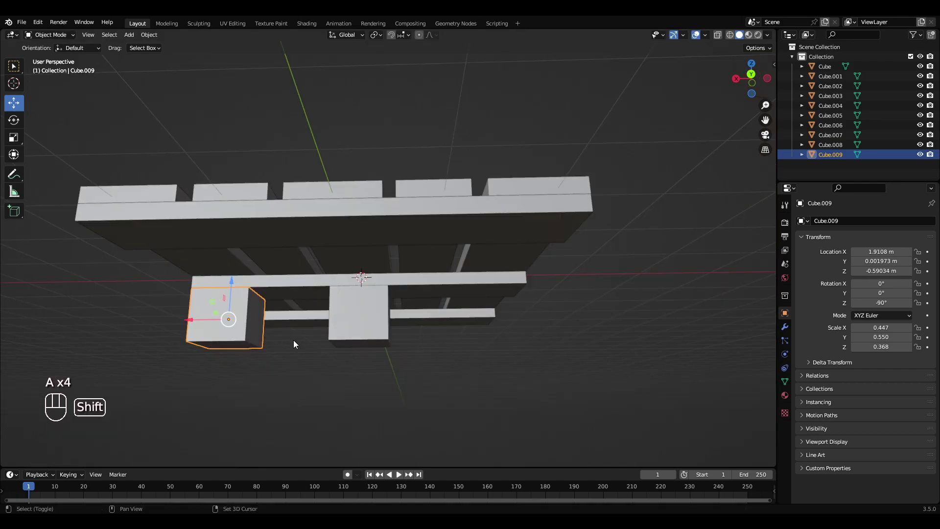
Duplicate the end block and move the copy under the cross plank's negative X end, to about -1.886 m in X.
key("shift+d")
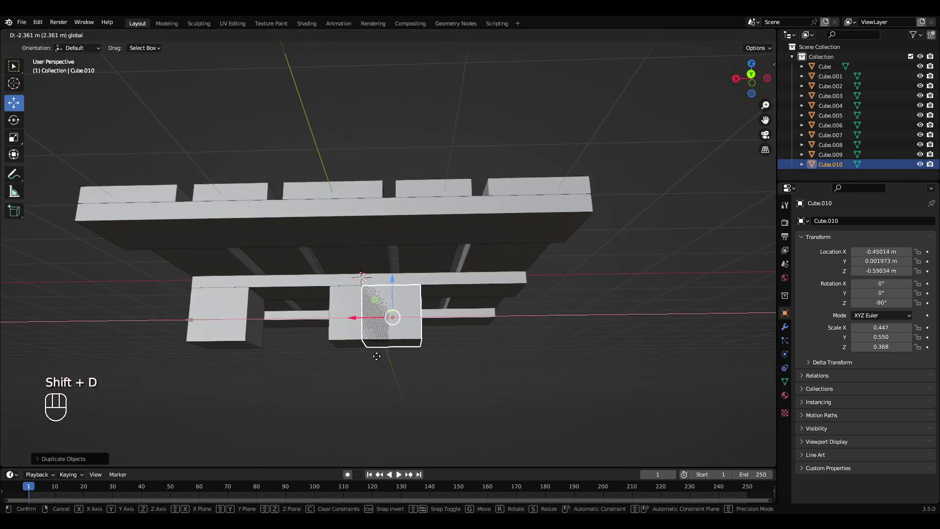
left_click(456, 374)
middle_click_drag(507, 349, 478, 319)
scroll(371, 353, "up", 4)
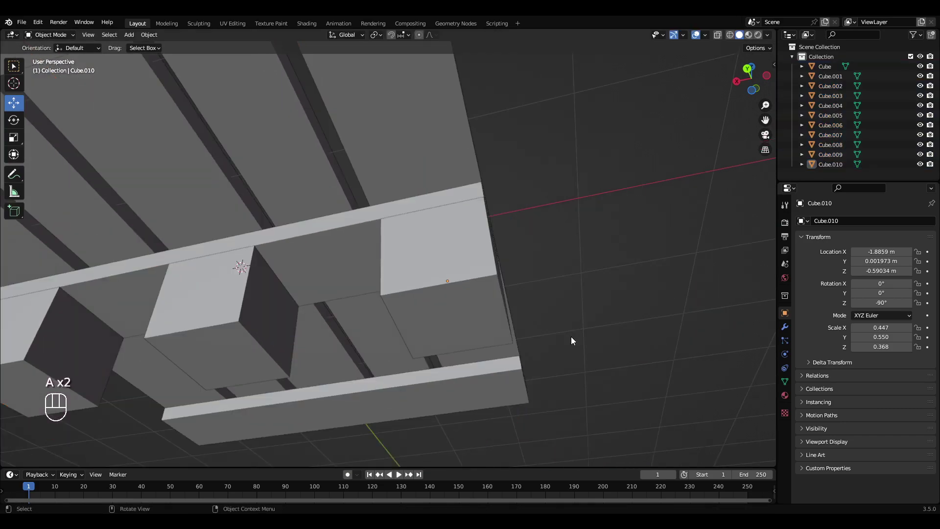
Scale the three blocks together to about 0.238 in Z and raise them against the cross plank, to about -0.457 m in Z.
middle_click_drag(571, 336, 413, 307)
left_click(407, 298, "shift")
left_click(336, 294, "shift")
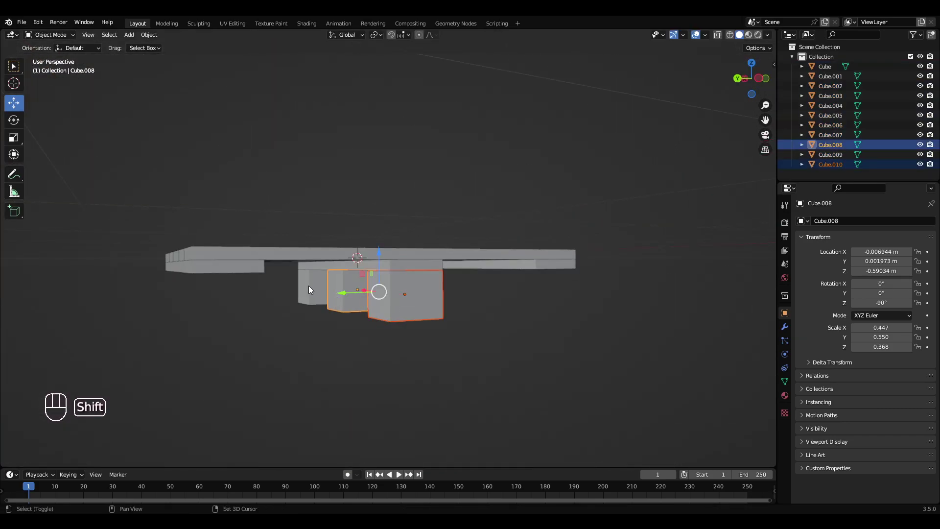
left_click(309, 286, "shift")
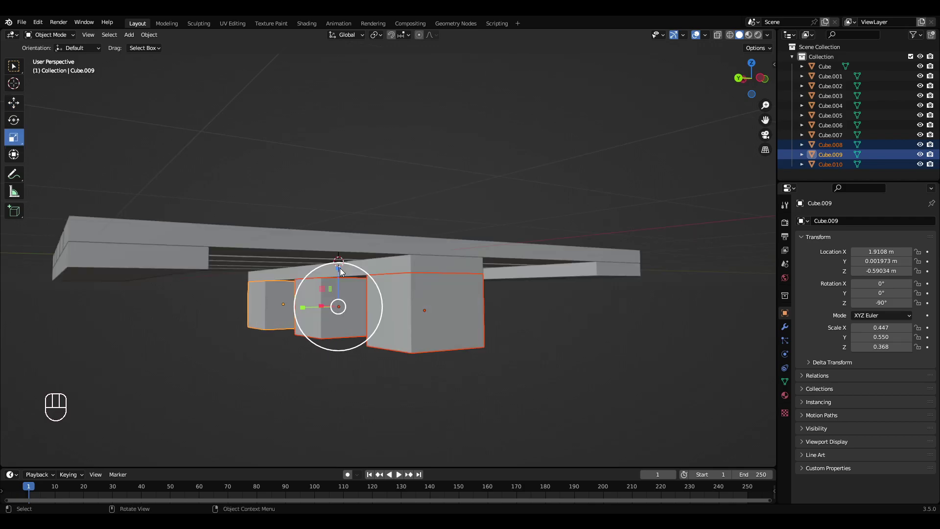
left_click_drag(340, 269, 340, 283)
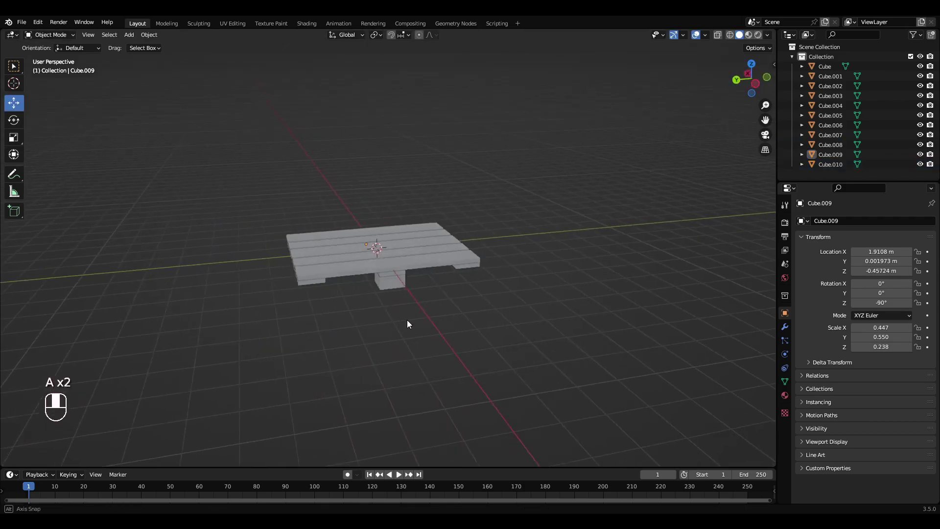
Duplicate the three blocks and move the copies beneath the positive Y cross plank, to about 2.719 m in Y.
scroll(433, 287, "up", 3)
middle_click_drag(407, 319, 437, 220)
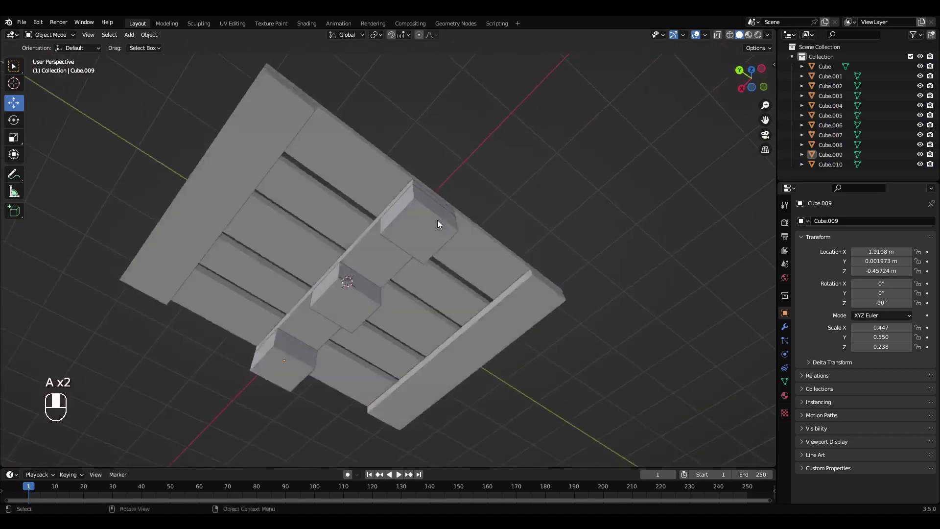
left_click(429, 234)
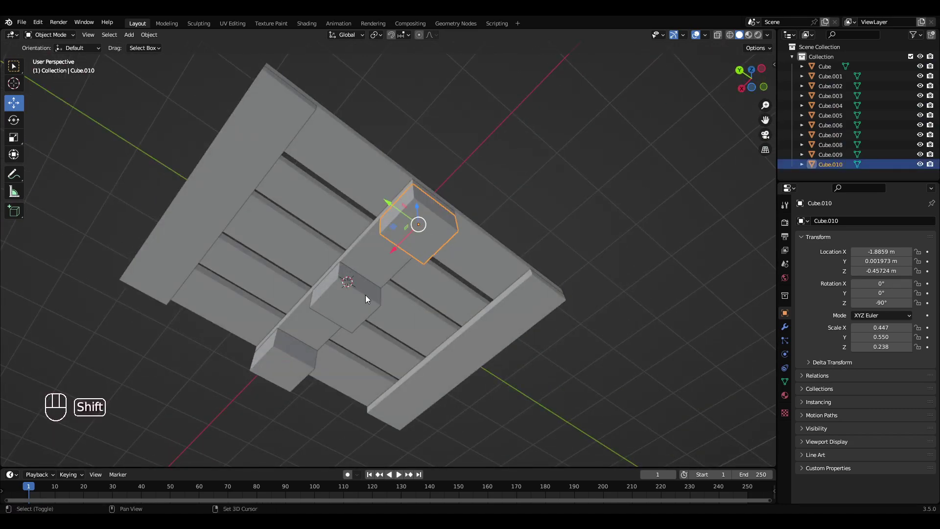
left_click(345, 312, "shift")
left_click(294, 361, "shift")
middle_click_drag(374, 292, 421, 301)
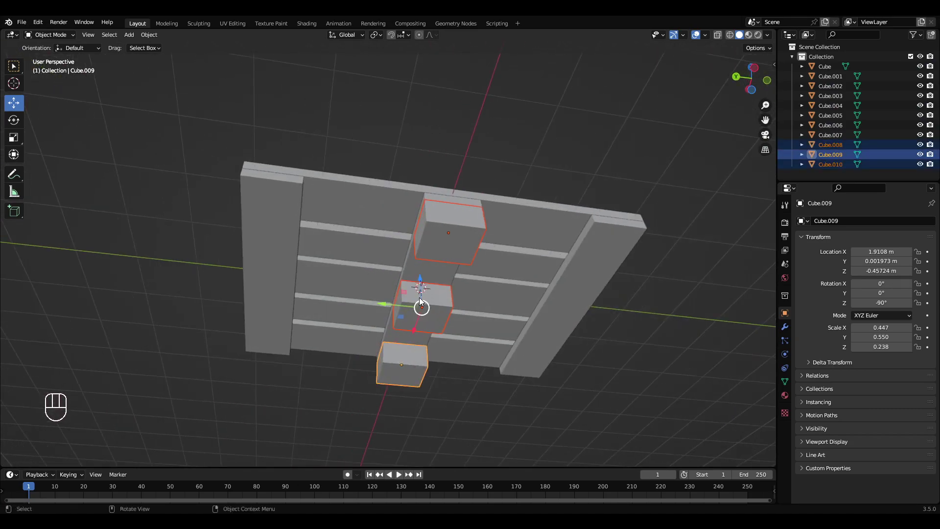
key("shift+d")
key("y")
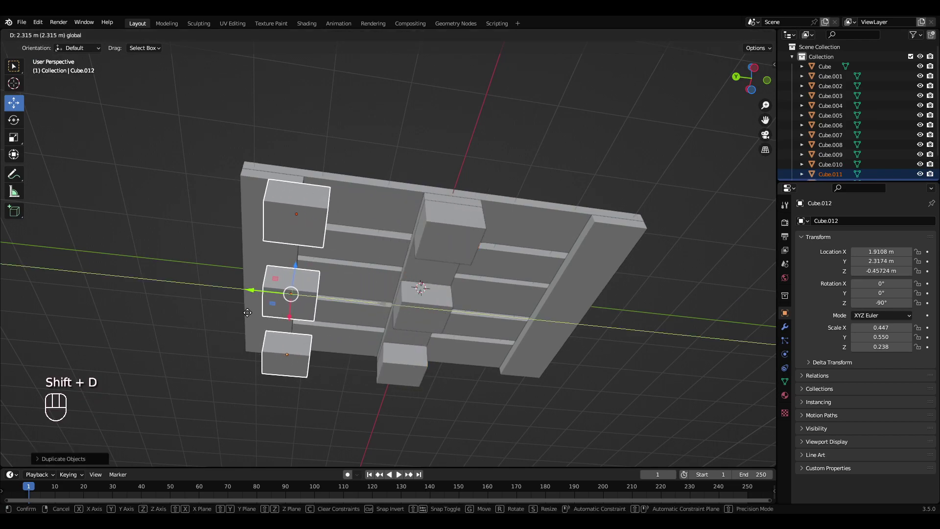
left_click_drag(224, 312, 223, 314)
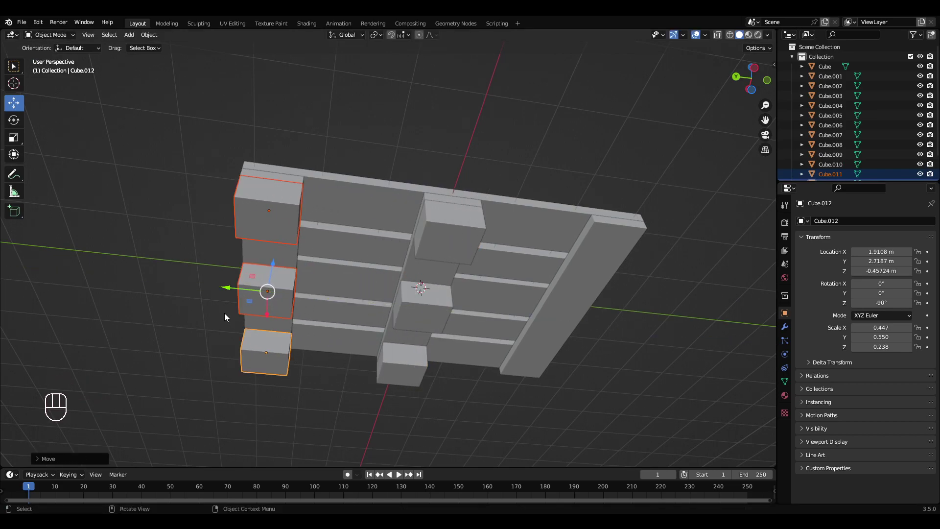
Duplicate the three positive Y blocks and align the copies beneath the negative Y cross plank, flush with its edge.
middle_click_drag(223, 315, 223, 324)
key("shift+d")
right_click(215, 300)
left_click_drag(82, 258, 377, 299)
middle_click_drag(378, 299, 371, 297)
middle_click_drag(371, 296, 317, 291, "shift")
scroll(317, 291, "up", 2)
scroll(317, 294, "up", 5)
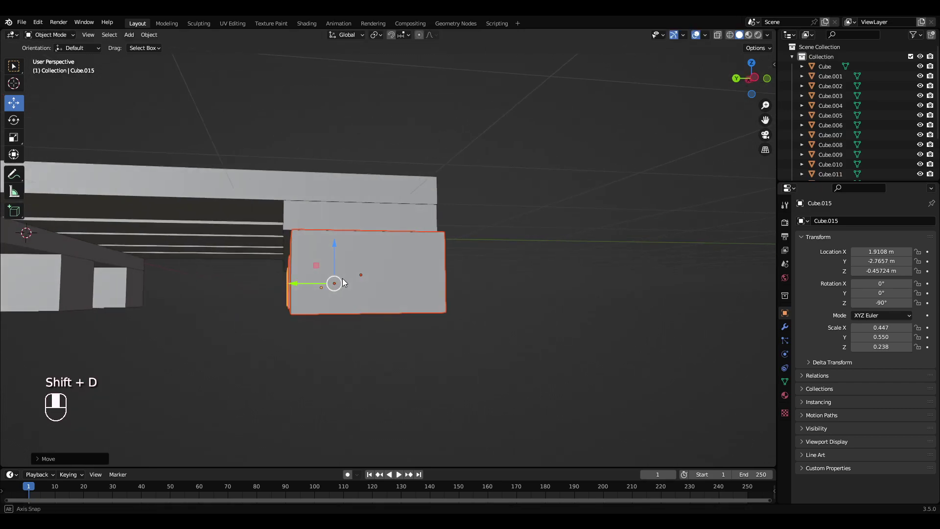
left_click_drag(285, 293, 278, 295)
scroll(323, 289, "down", 6)
left_click(552, 324)
Duplicate the middle and two outermost top planks and lower the copies beneath the blocks, to about -0.777 m in Z.
middle_click_drag(337, 285, 374, 319)
left_click(527, 318)
left_click(385, 342, "shift")
left_click(284, 339, "shift")
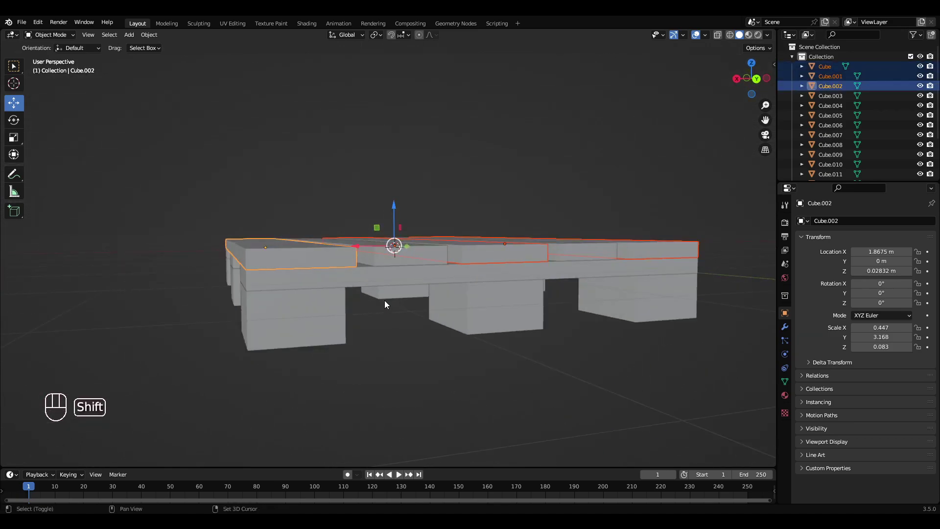
key("shift+d")
right_click(398, 198)
scroll(391, 173, "up", 5)
left_click_drag(391, 174, 399, 244)
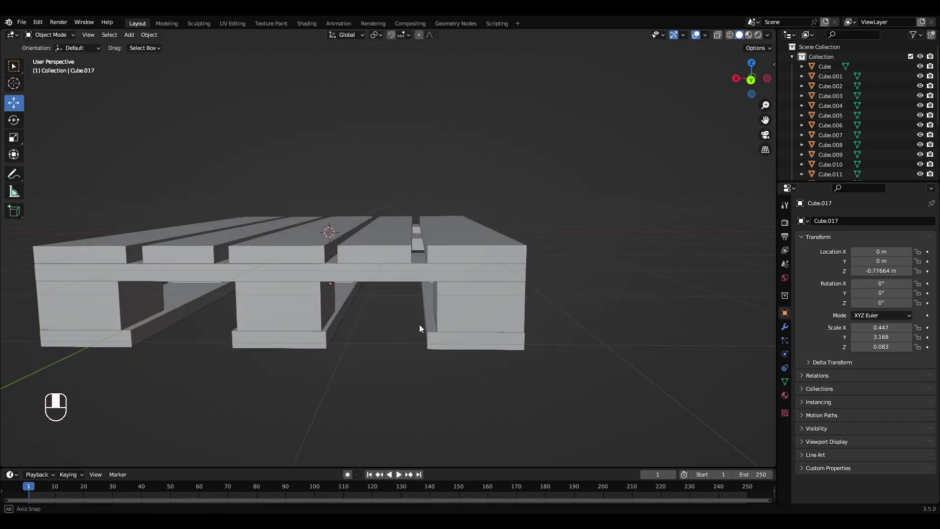
middle_click_drag(420, 327, 440, 346)
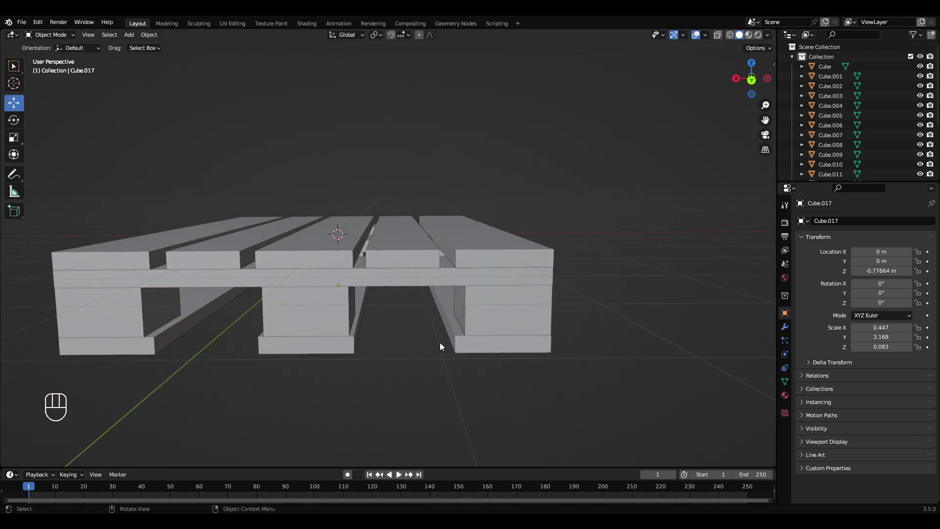
Edit the three bottom planks' meshes together and move the positive X plank's inner side face outward, flush with its blocks.
left_click(501, 348)
left_click(303, 345, "shift")
left_click(130, 345, "shift")
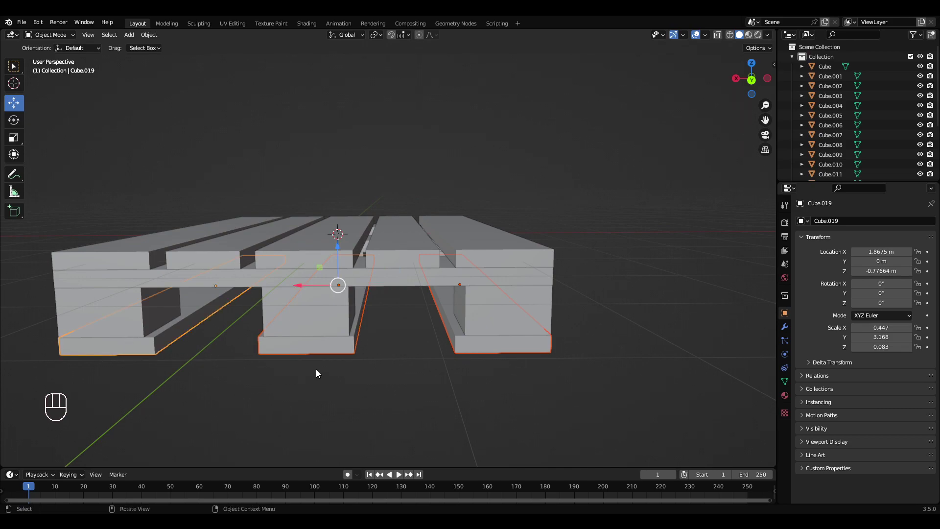
key("Tab")
middle_click_drag(316, 370, 196, 226)
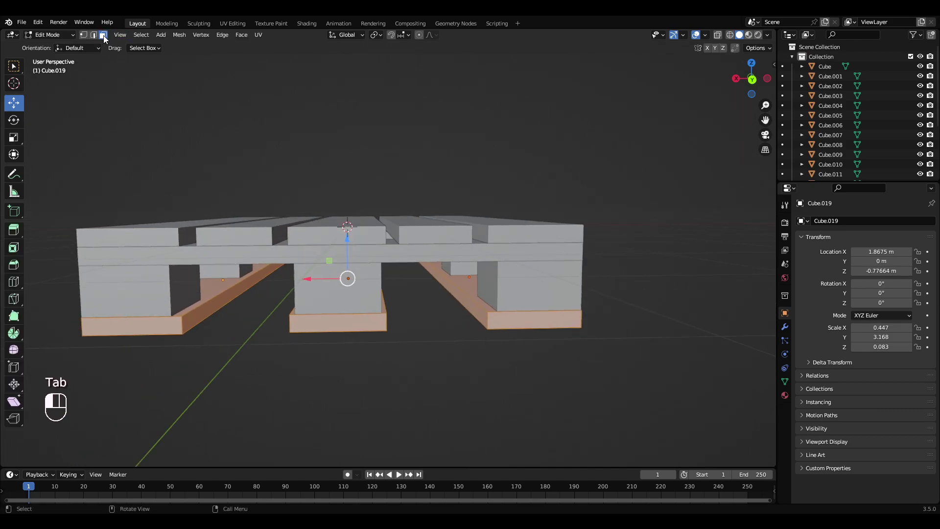
left_click(259, 291)
middle_click_drag(250, 294, 228, 297)
scroll(258, 291, "up", 5)
left_click_drag(178, 299, 163, 302)
Narrow the middle bottom plank by moving both of its long side faces inward, flush with the blocks above.
left_click(303, 304)
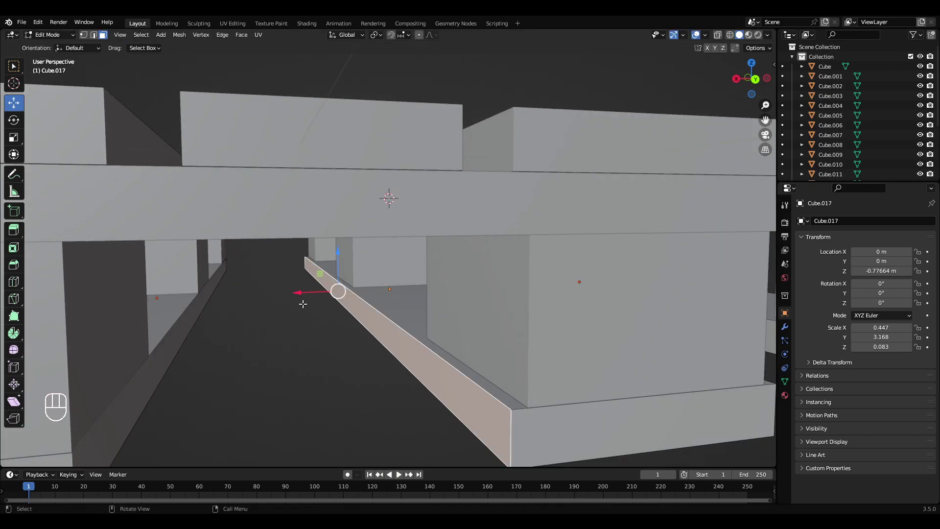
left_click_drag(301, 294, 307, 300)
middle_click_drag(308, 300, 291, 300)
left_click(284, 328)
left_click_drag(308, 279, 304, 282)
Move the negative X bottom plank's inner side face flush with its blocks and leave Edit Mode.
middle_click_drag(392, 331, 409, 333)
left_click(440, 347)
left_click_drag(384, 283, 396, 287)
scroll(396, 289, "down", 4)
middle_click_drag(409, 306, 391, 312)
key("a")
key("a")
key("Tab")
Select every part of the pallet, make the central block the active object, and join them into one object.
middle_click_drag(274, 192, 237, 208)
key("a")
key("a")
scroll(304, 200, "down", 5)
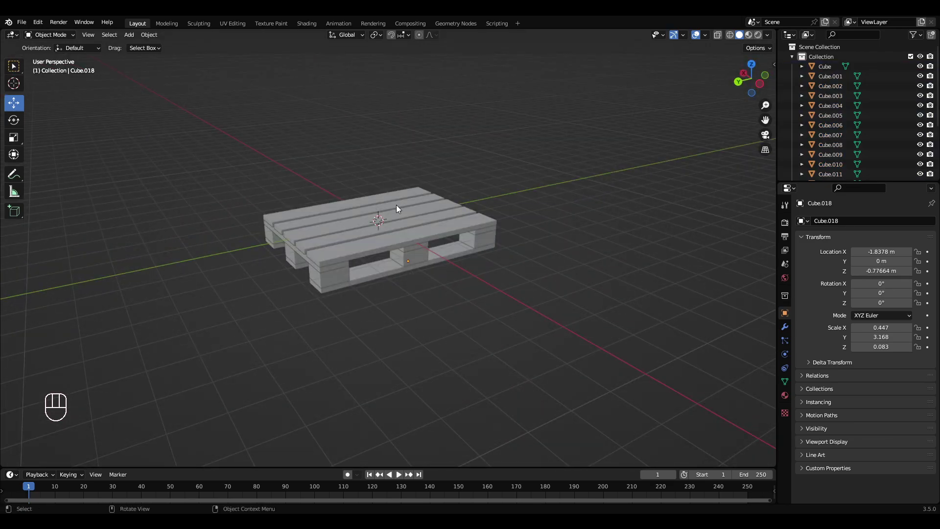
left_click_drag(177, 132, 559, 320)
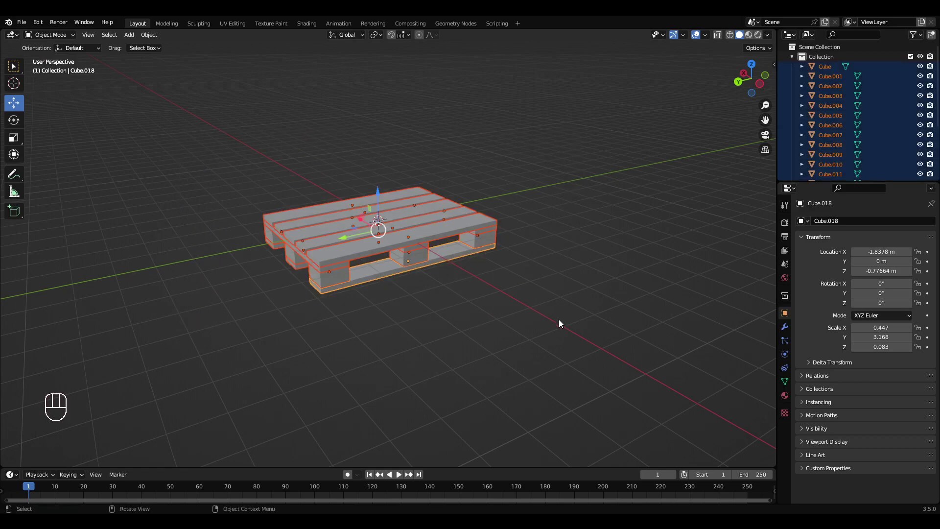
middle_click_drag(527, 306, 489, 241)
left_click(419, 194, "shift")
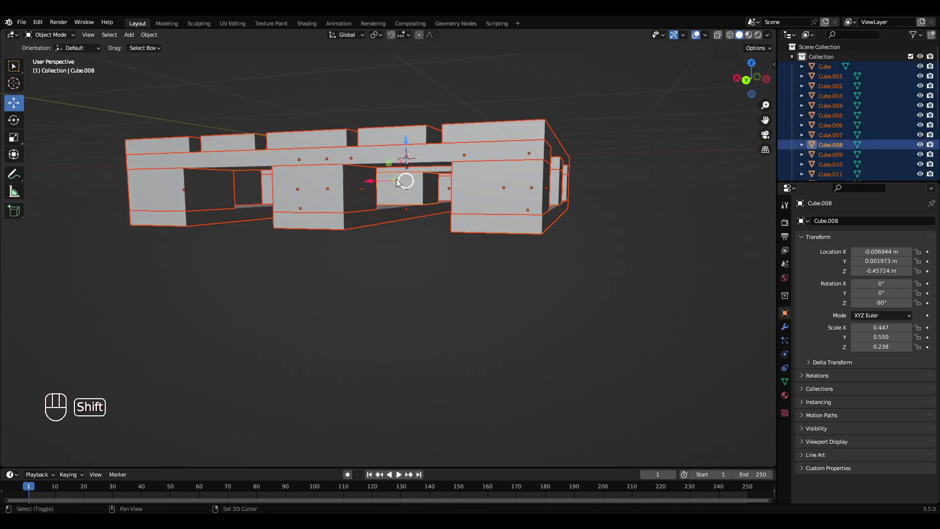
right_click(428, 193)
left_click(385, 227)
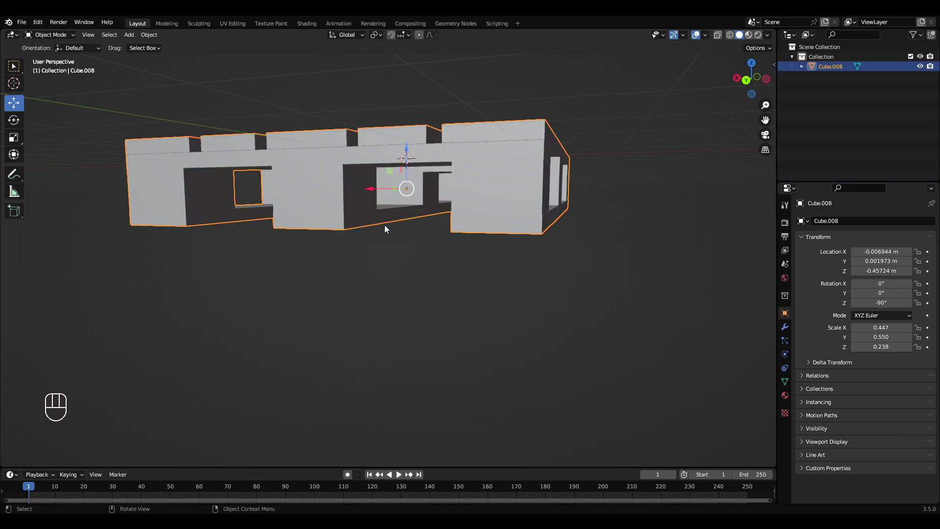
middle_click_drag(419, 195, 414, 239)
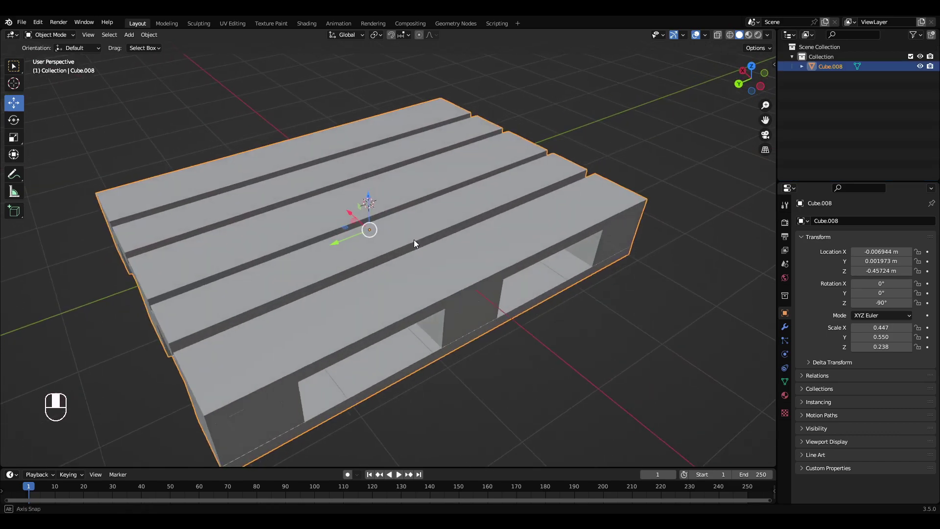
scroll(354, 222, "down", 2)
key("g")
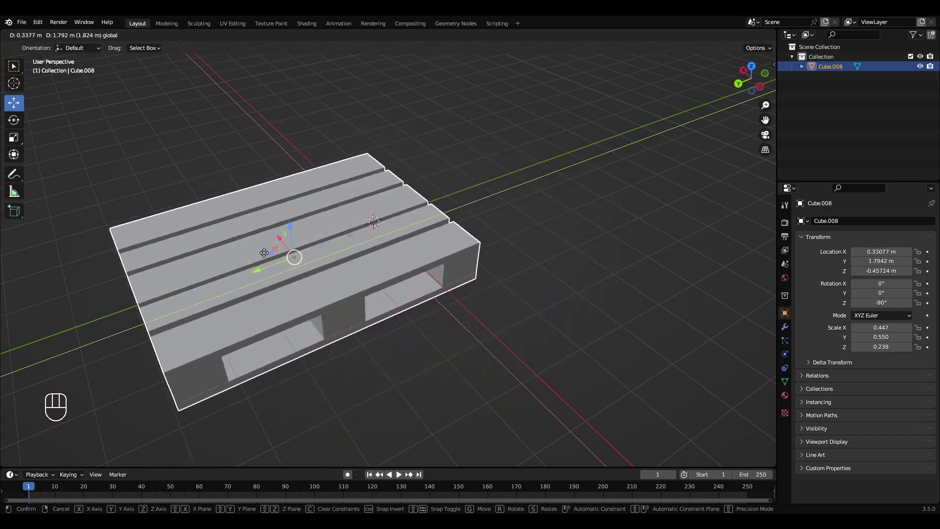
left_click(367, 205)
Edit the pallet's mesh in edge selection and select the four stacked vertical edges at its negative X, positive Y corner.
middle_click_drag(367, 205, 376, 236)
key("Tab")
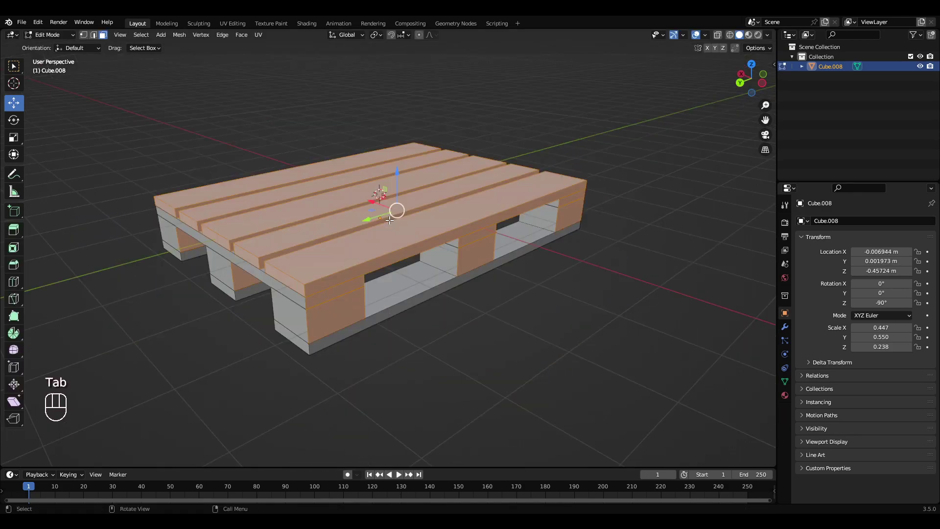
left_click(94, 36)
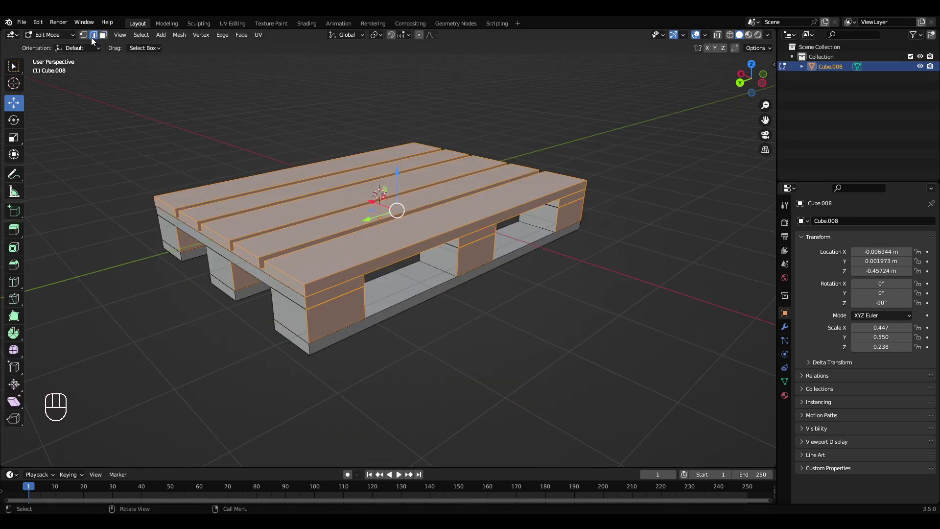
middle_click_drag(343, 220, 356, 192)
scroll(355, 189, "up", 4)
key("a")
key("a")
left_click(353, 177)
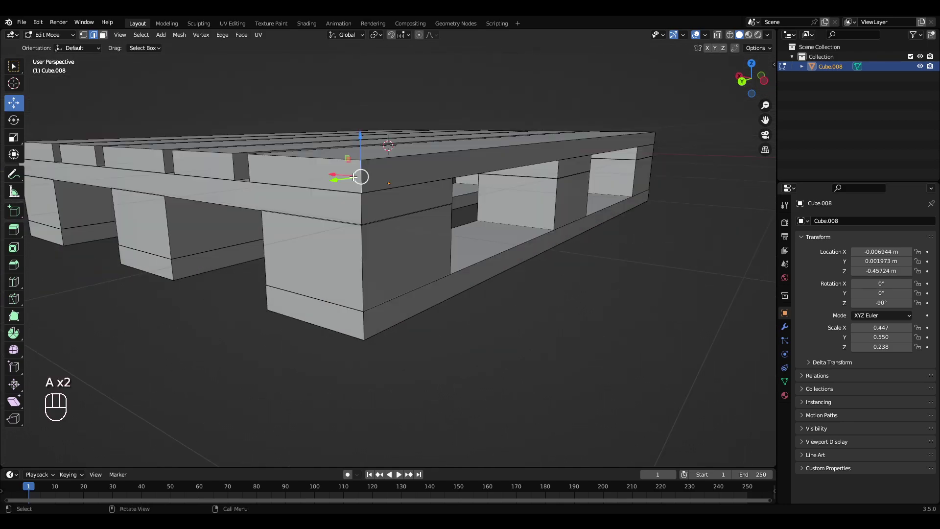
left_click(364, 216, "shift")
left_click(360, 245, "shift")
left_click(368, 321, "shift")
scroll(318, 317, "down", 4)
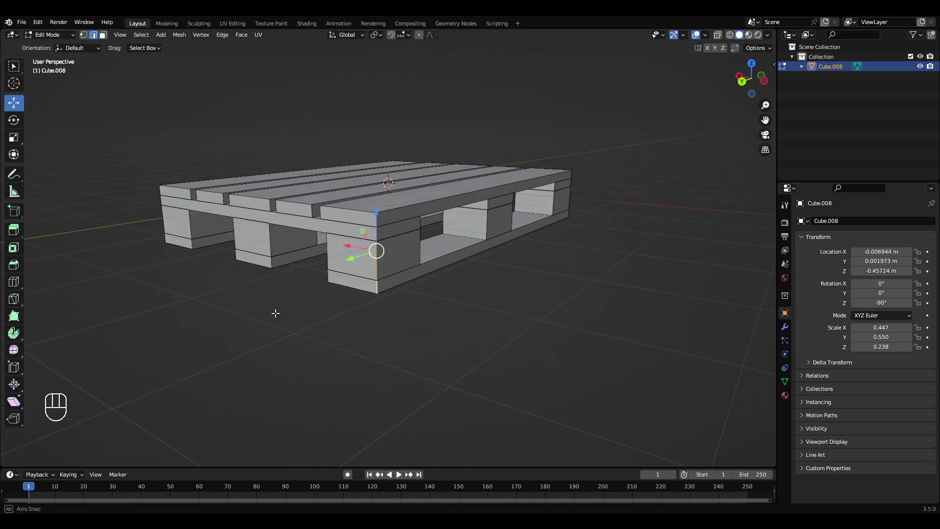
Add the four stacked vertical edges at the pallet's positive X, positive Y corner to the selection.
middle_click_drag(275, 313, 377, 293)
middle_click_drag(377, 294, 424, 283, "shift")
scroll(391, 245, "up", 4)
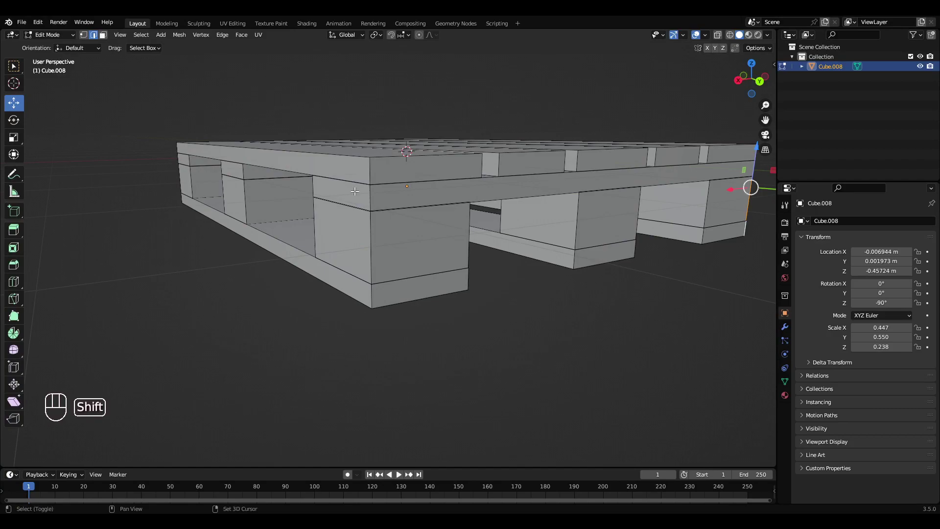
left_click(369, 171, "shift")
left_click(369, 201, "shift")
left_click(371, 245, "shift")
left_click(374, 292, "shift")
Add the four stacked vertical edges at the pallet's positive X, negative Y corner to the selection.
scroll(313, 284, "down", 2)
middle_click_drag(230, 265, 287, 176)
left_click(269, 167, "shift")
left_click(272, 186, "shift")
left_click(274, 229, "shift")
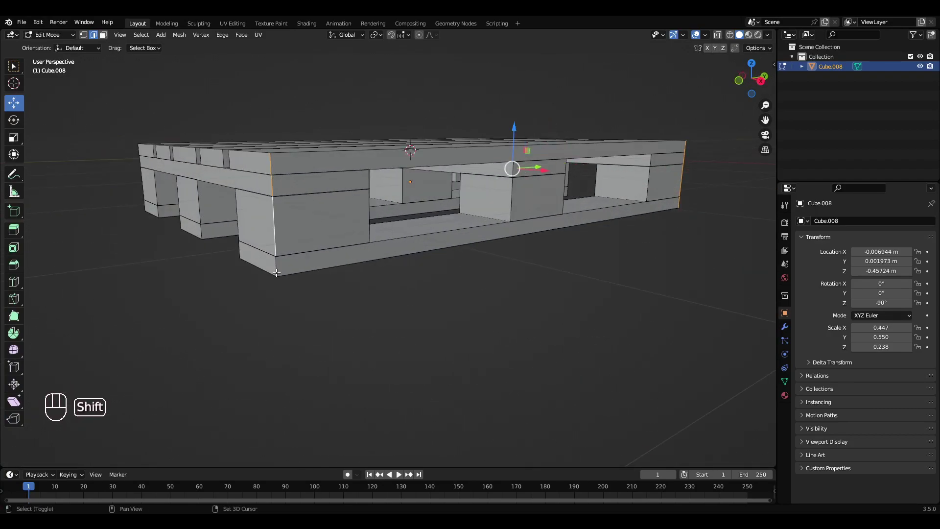
left_click(276, 270, "shift")
Add the four stacked vertical edges at the pallet's negative X, negative Y corner to the selection.
middle_click_drag(280, 270, 378, 244)
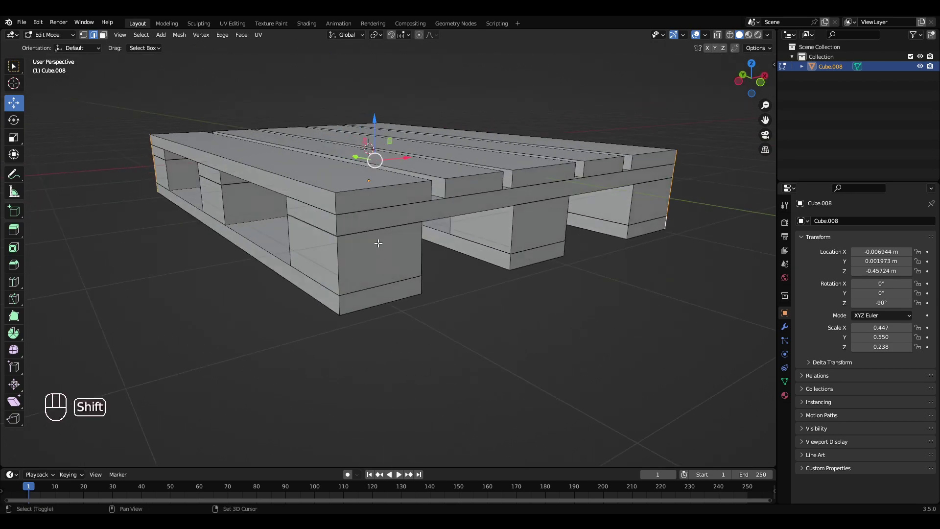
left_click(336, 200, "shift")
left_click(336, 225, "shift")
left_click(335, 287, "shift")
left_click(339, 306, "shift")
Bevel the selected corner edges about 0.38 m with one segment, leave Edit Mode and deselect everything.
middle_click_drag(447, 276, 462, 329)
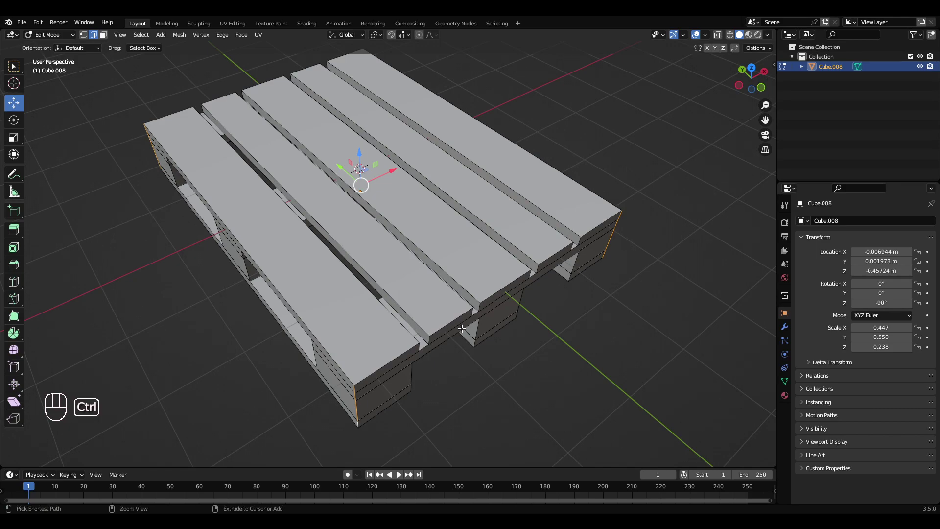
key("ctrl+b")
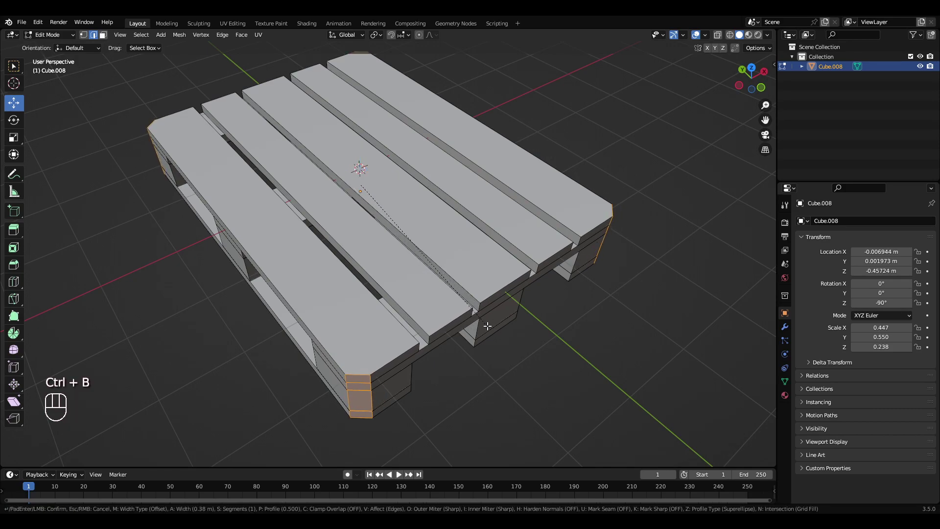
left_click(487, 326)
middle_click_drag(487, 325, 512, 373)
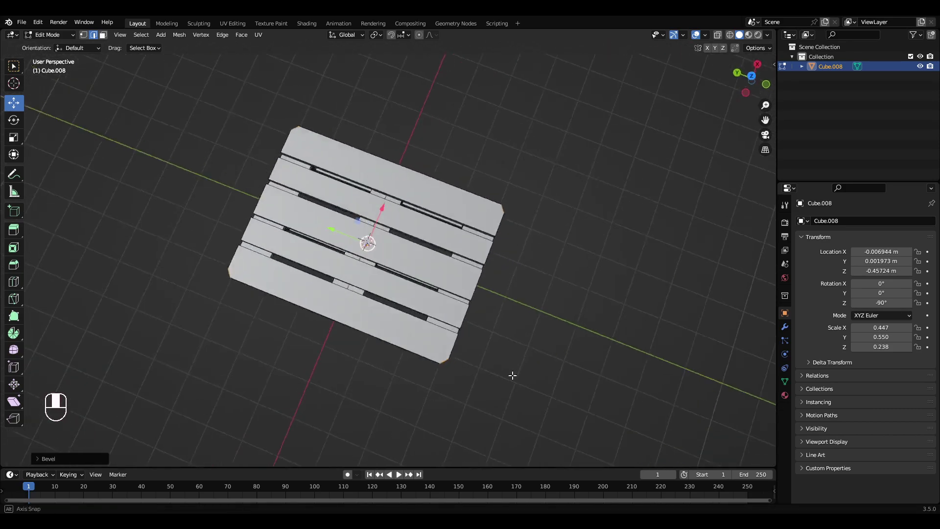
key("a")
key("a")
key("Tab")
key("a")
key("a")
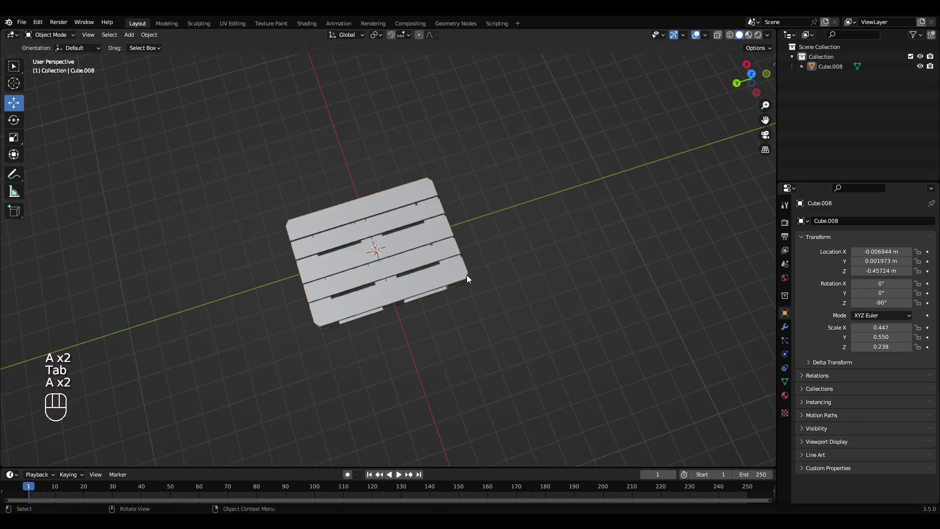
Select the pallet and add a new material to it.
scroll(322, 322, "down", 2)
middle_click_drag(321, 322, 442, 239)
scroll(442, 239, "up", 4)
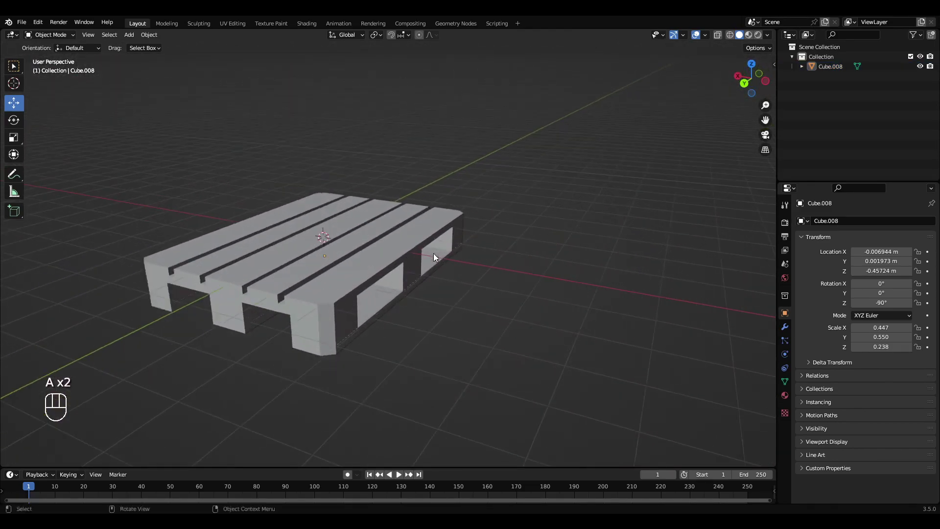
scroll(433, 254, "down", 1)
left_click(434, 254)
left_click(786, 396)
left_click(882, 262)
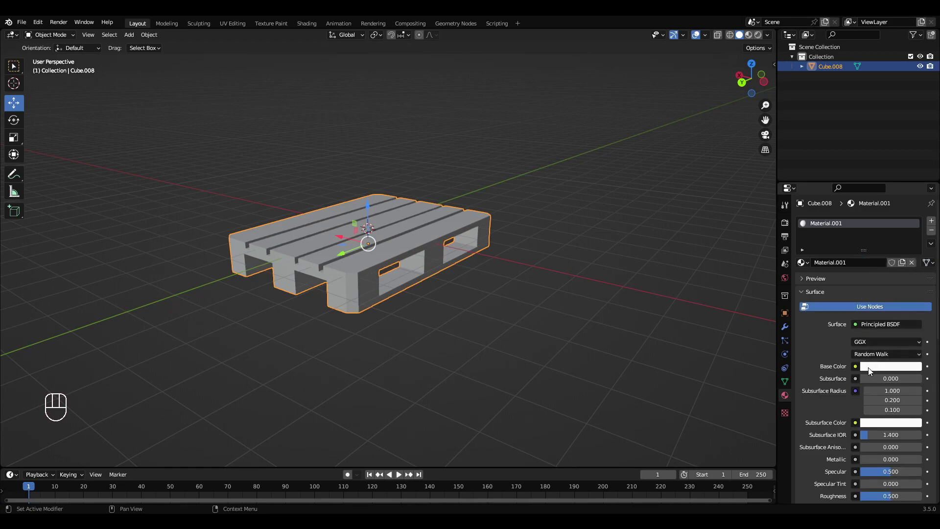
Set the material's Base Color to a dark brown with hue 0.076, saturation 0.827 and value 0.073.
left_click(874, 367)
left_click(866, 283)
left_click(858, 281)
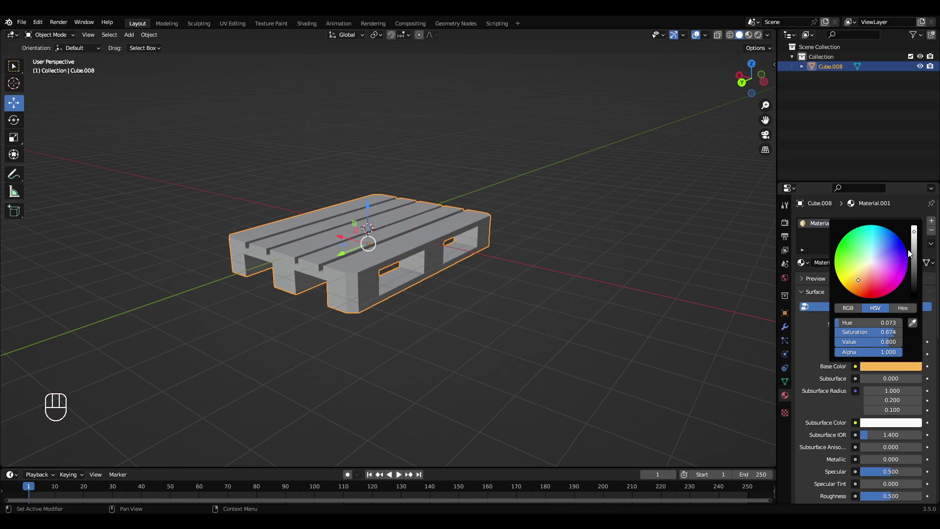
left_click_drag(913, 256, 914, 276)
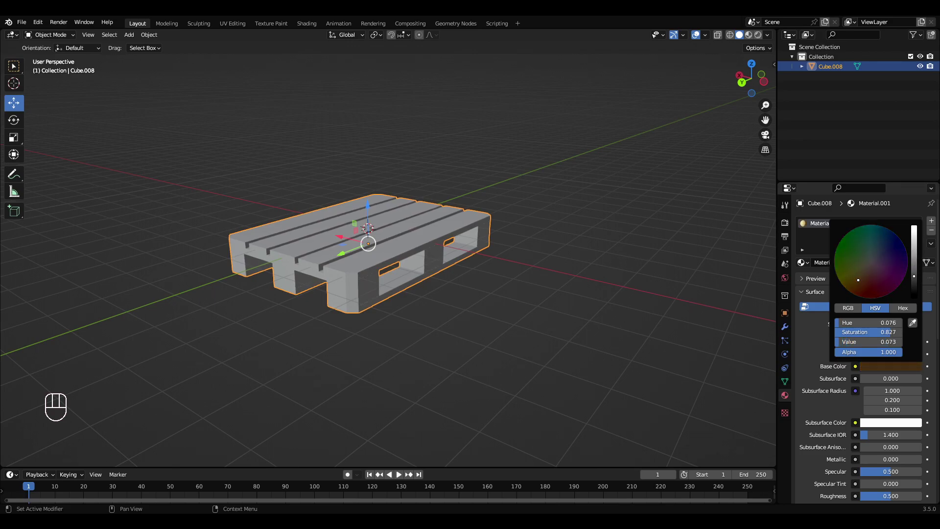
Switch the viewport to Material Preview shading, deselect the pallet and set the material's Specular to 0.020.
left_click(749, 35)
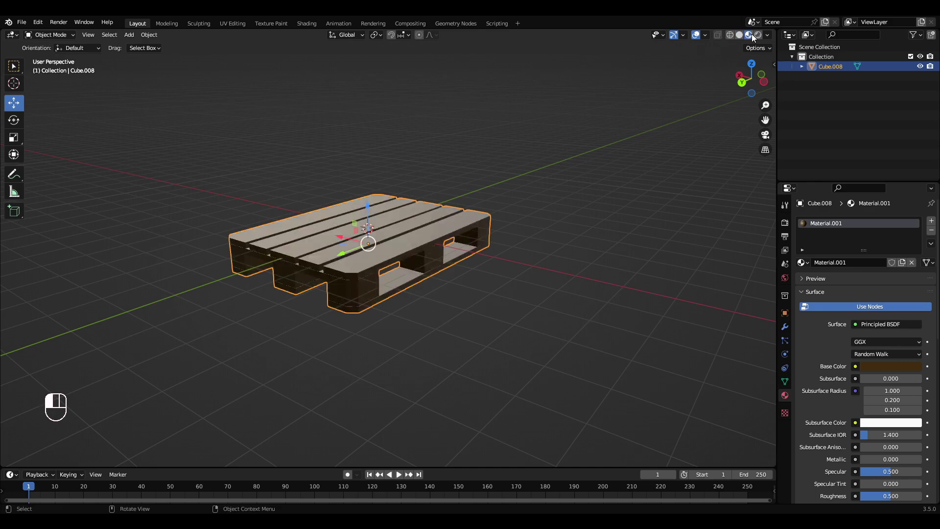
key("a")
key("a")
middle_click_drag(577, 227, 521, 203)
scroll(833, 392, "down", 1)
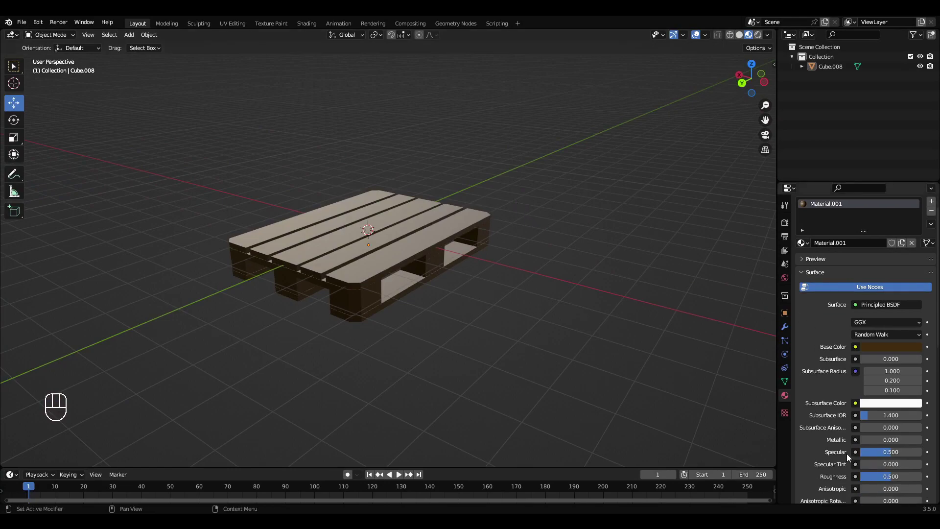
left_click_drag(895, 454, 863, 454)
middle_click_drag(526, 306, 339, 301)
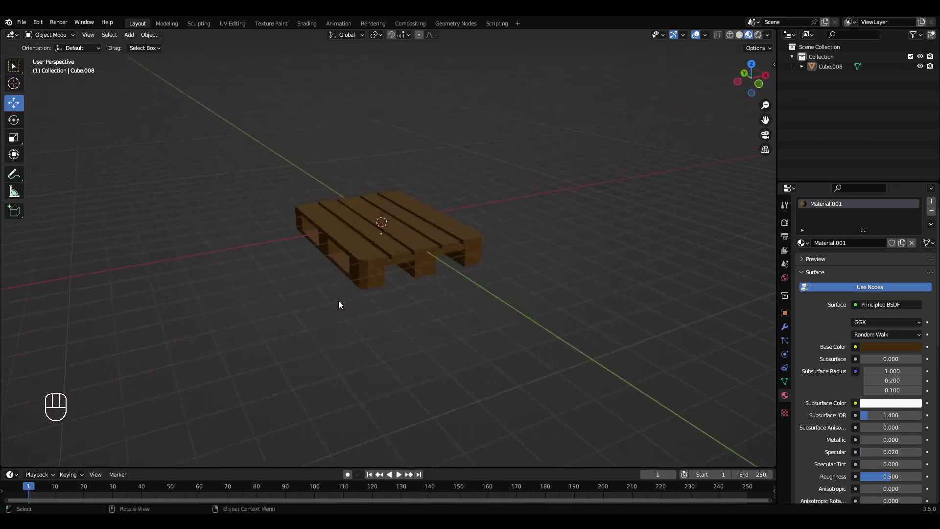